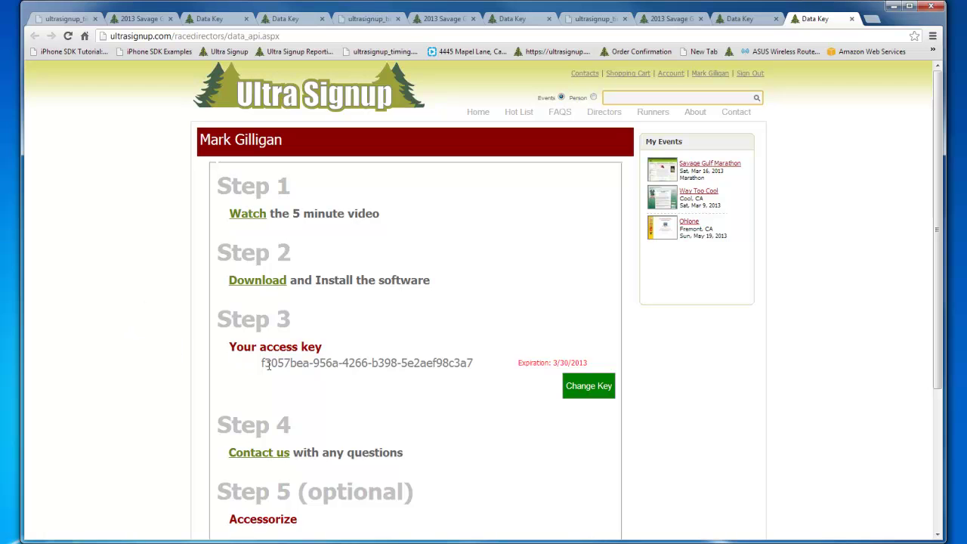
Copy the access key from the race director page into the Race Timing program and update its key
{"action": "left_click_drag", "start_coordinate": [339, 398], "coordinate": [343, 398]}
{"action": "left_click_drag", "start_coordinate": [266, 362], "coordinate": [484, 367]}
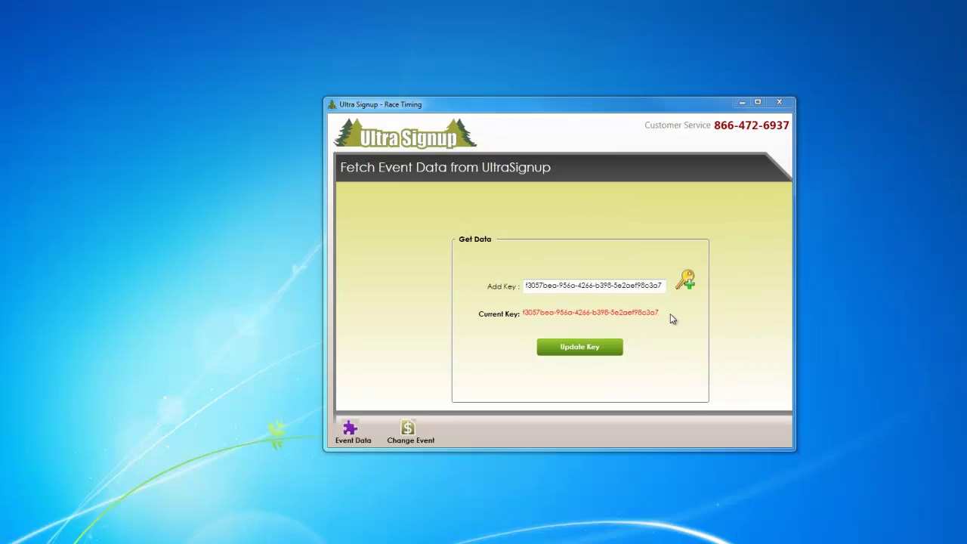
{"action": "left_click_drag", "start_coordinate": [526, 284], "coordinate": [703, 282]}
{"action": "left_click", "coordinate": [563, 346]}
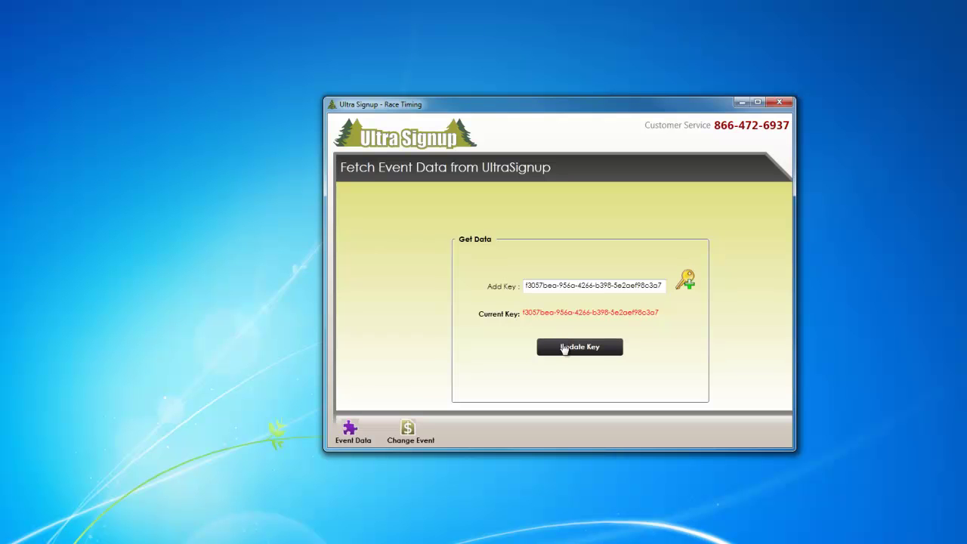
{"action": "left_click", "coordinate": [563, 347]}
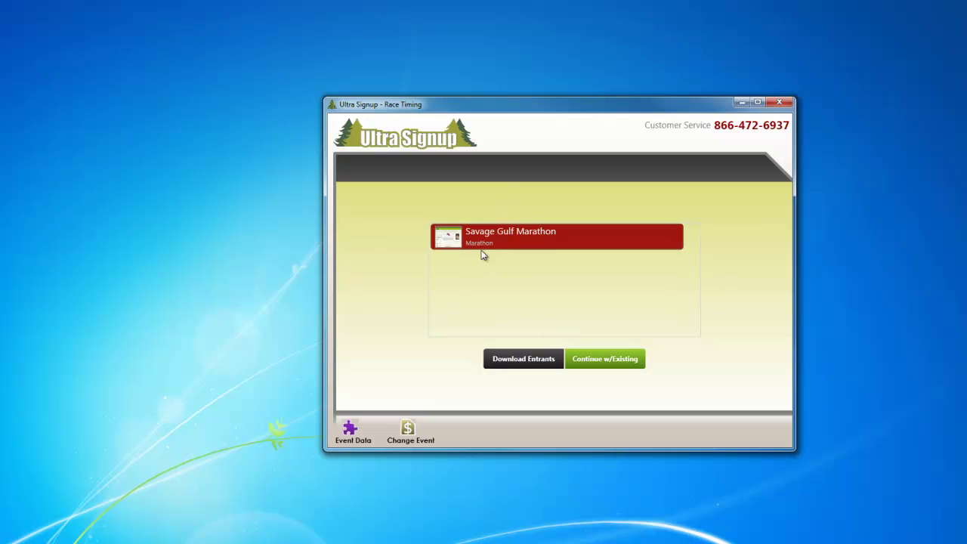
Download the entrants for the Savage Gulf Marathon and agree to replace any saved data
{"action": "left_click", "coordinate": [513, 358]}
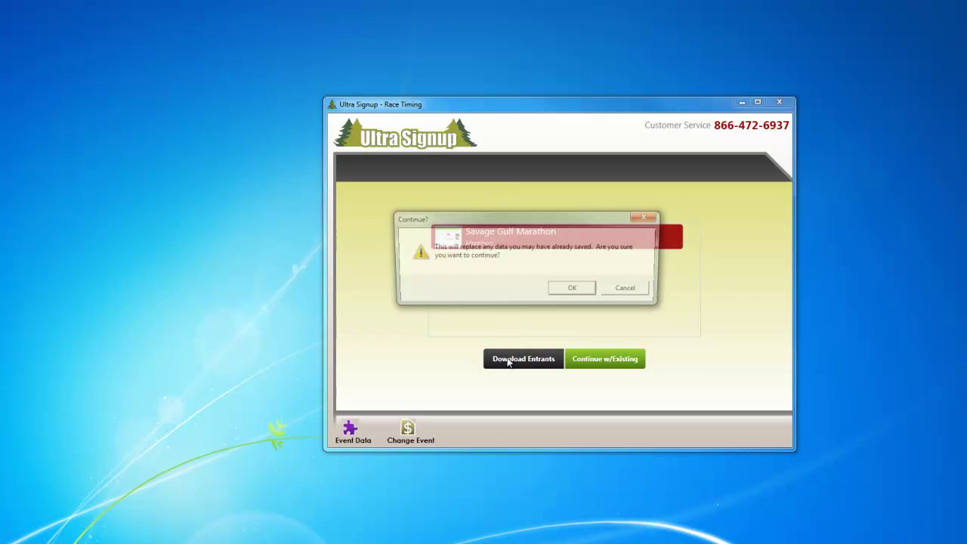
{"action": "left_click", "coordinate": [589, 294]}
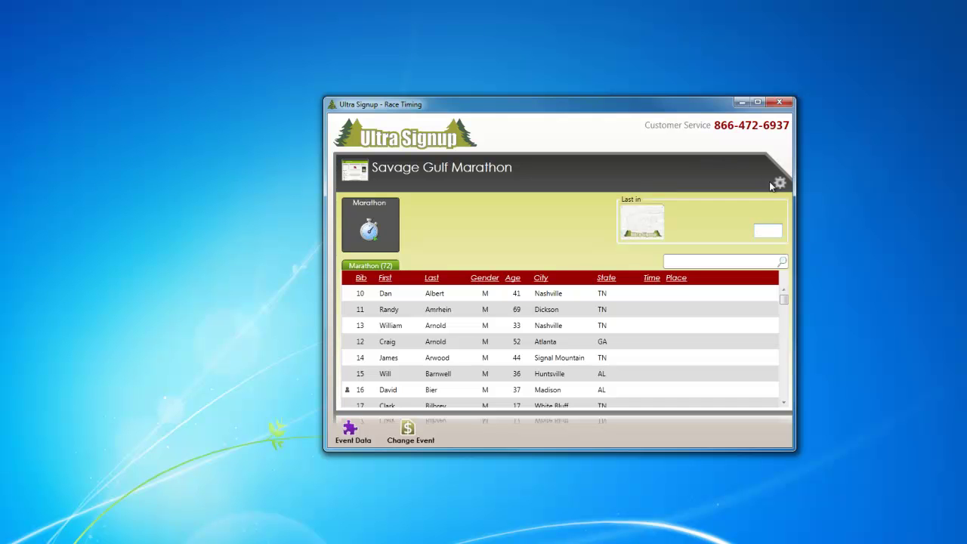
Open the form for adding a participant from the event settings and close it without adding anyone
{"action": "left_click", "coordinate": [776, 183]}
{"action": "mouse_move", "coordinate": [814, 200]}
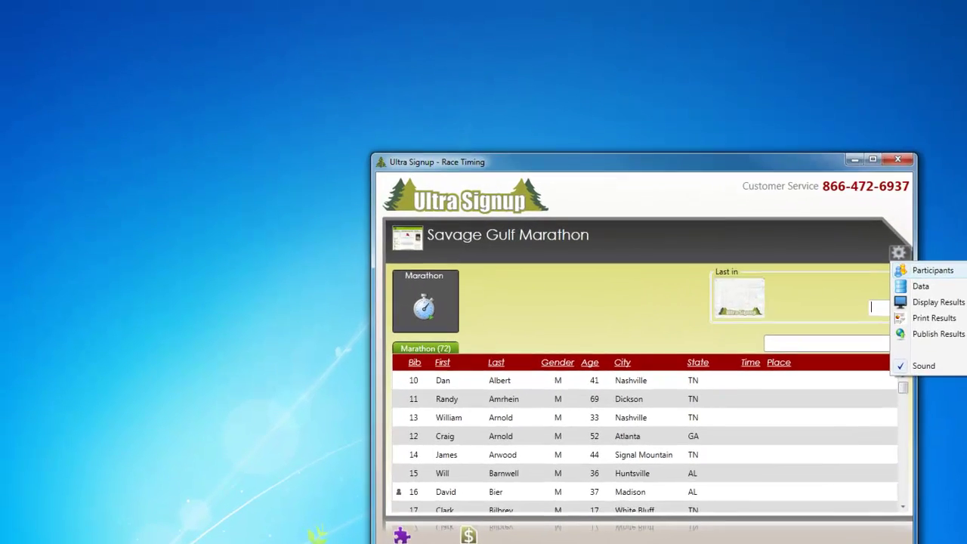
{"action": "left_click", "coordinate": [897, 198]}
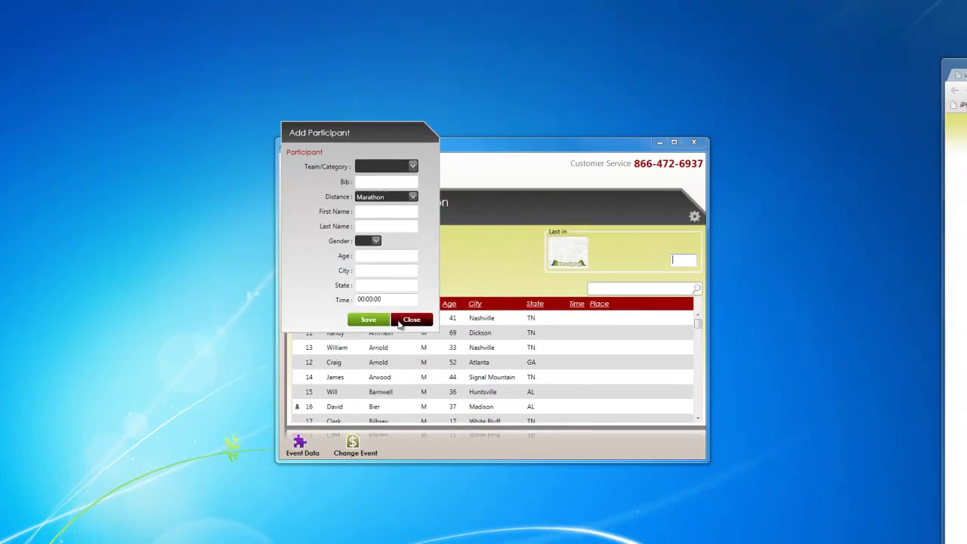
{"action": "left_click", "coordinate": [548, 389]}
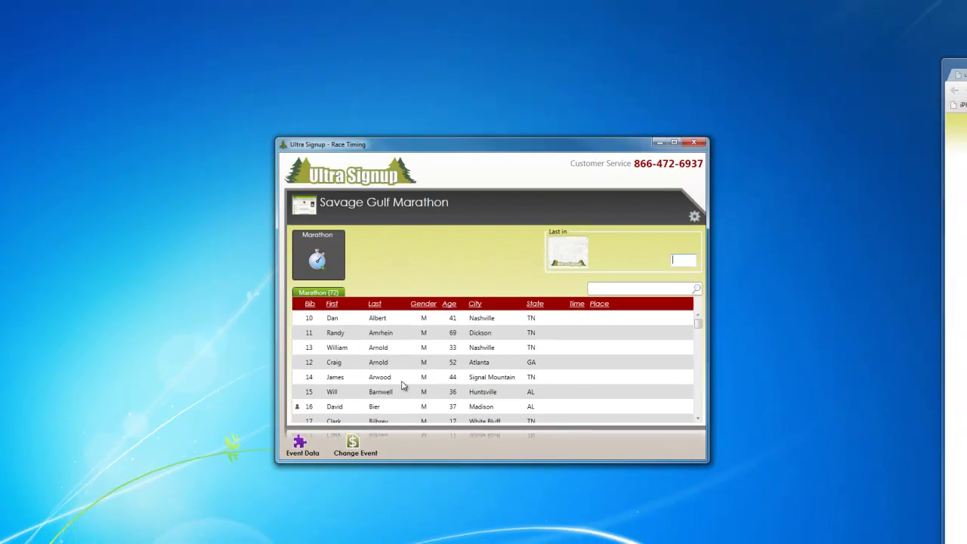
{"action": "left_click", "coordinate": [394, 377]}
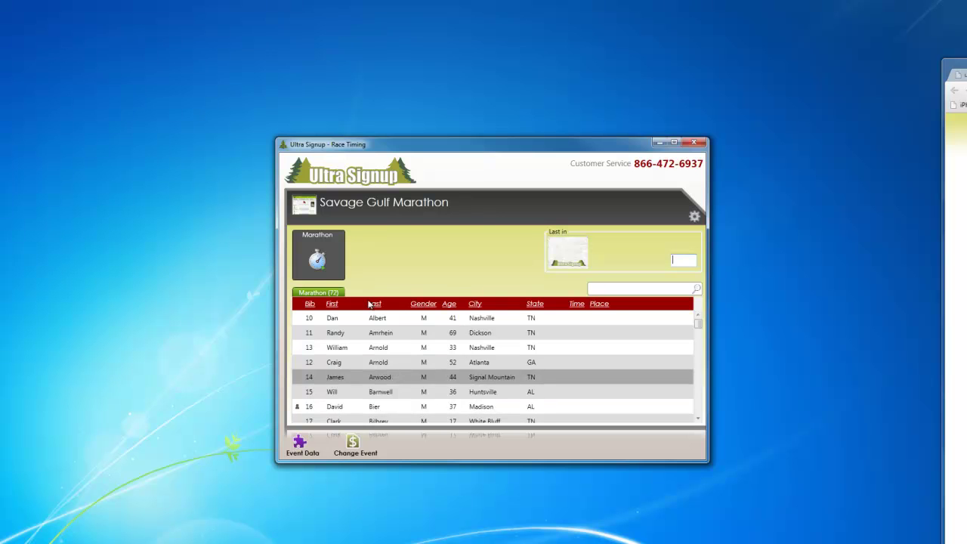
Start the Marathon clock and change its start time to 2/5/2013 2:52:00 PM
{"action": "left_click", "coordinate": [319, 262]}
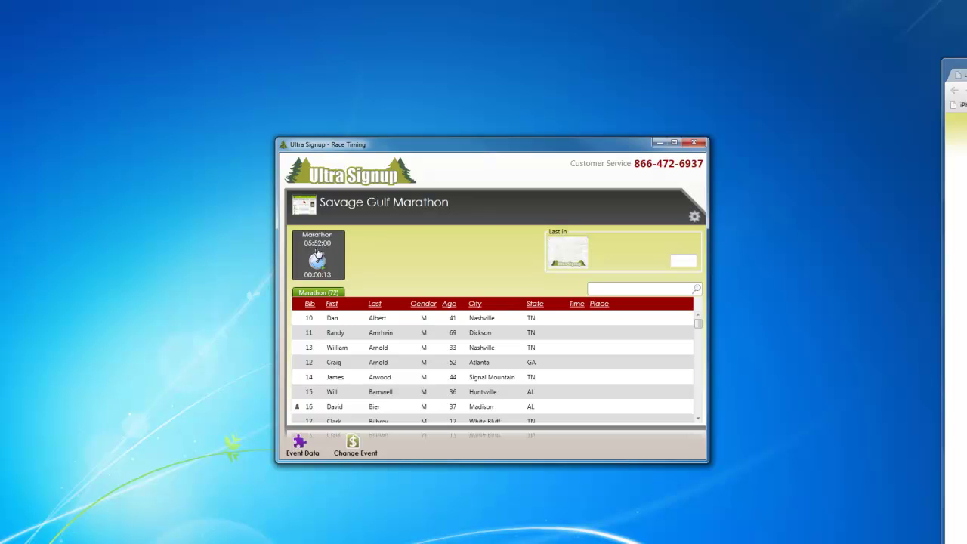
{"action": "left_click", "coordinate": [317, 247]}
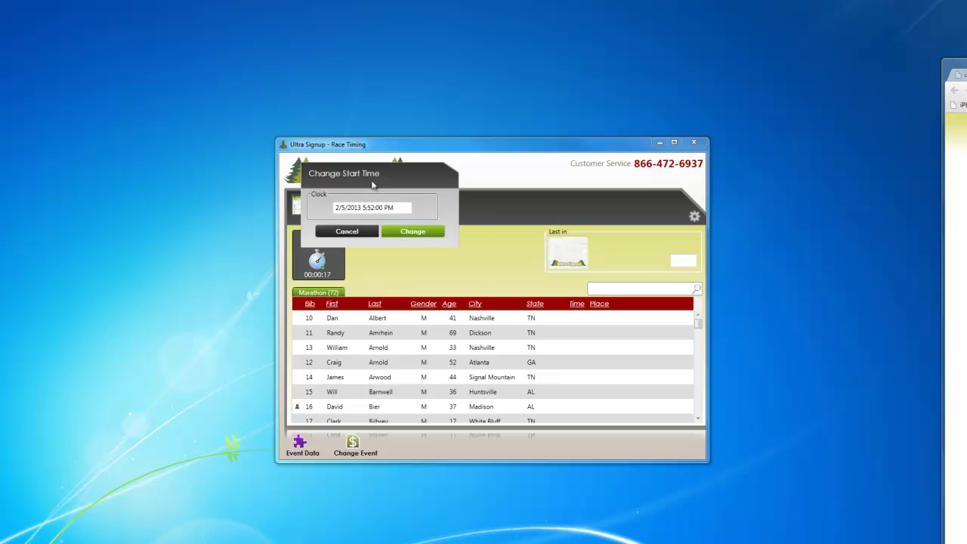
{"action": "left_click", "coordinate": [388, 276]}
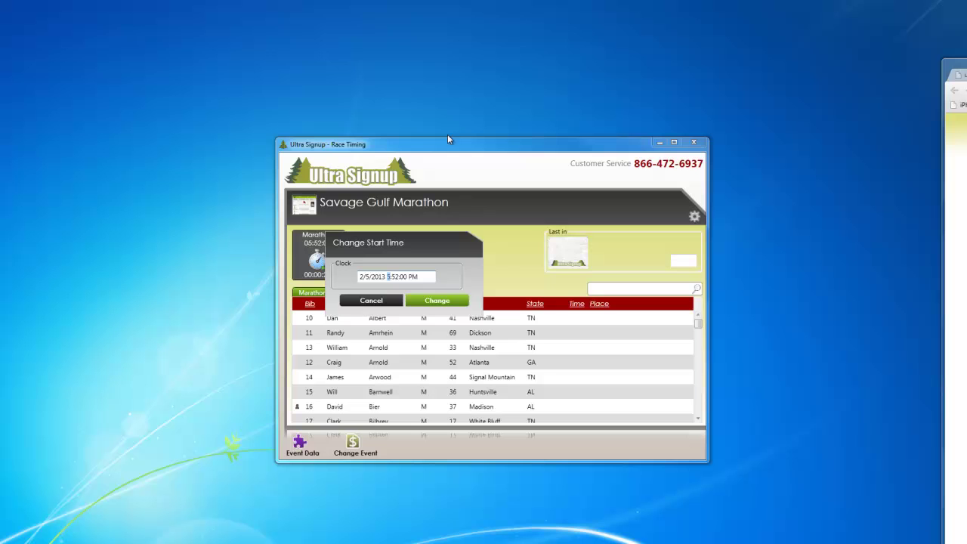
{"action": "type", "text": "2"}
{"action": "left_click", "coordinate": [426, 300]}
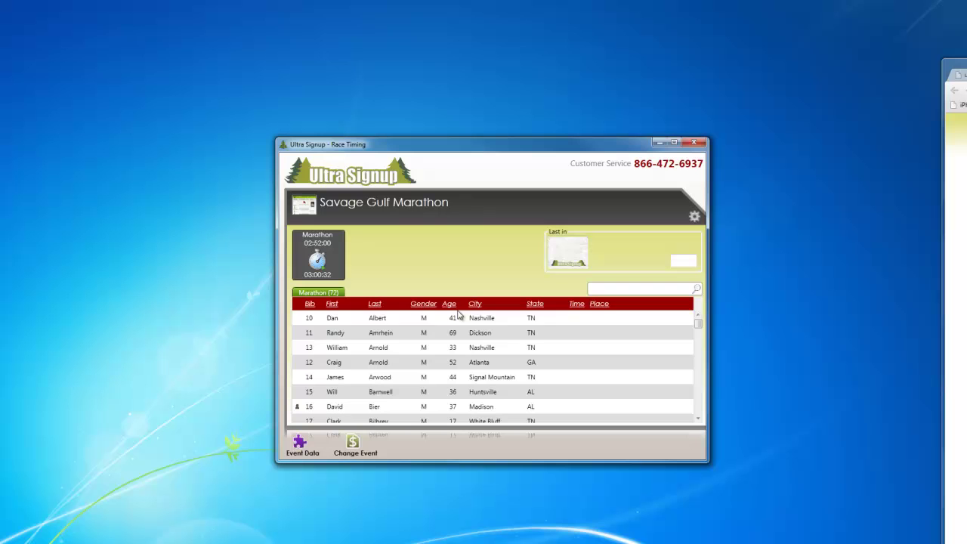
Record the finishes of bibs 16 and 19
{"action": "left_click_drag", "start_coordinate": [699, 329], "coordinate": [688, 333]}
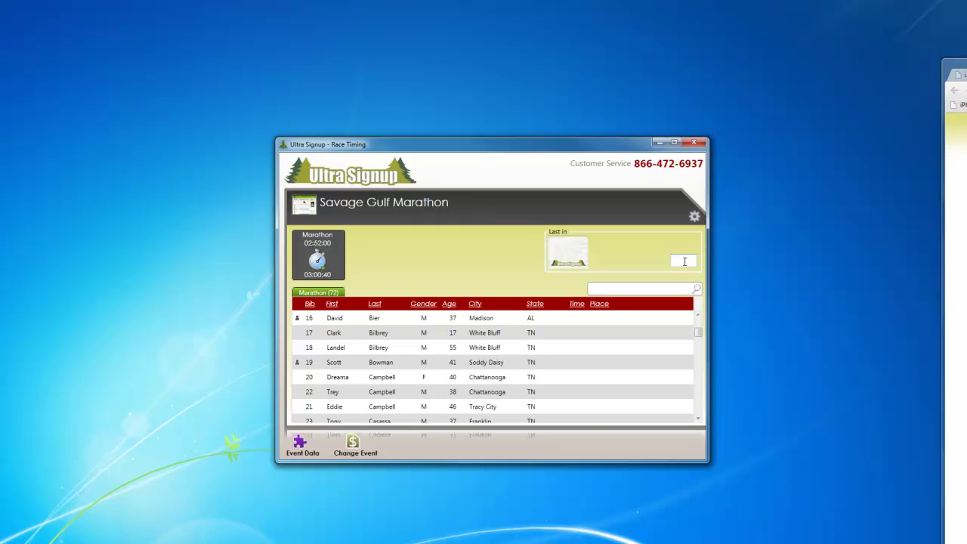
{"action": "left_click", "coordinate": [684, 260]}
{"action": "type", "text": "16"}
{"action": "key", "text": "Return"}
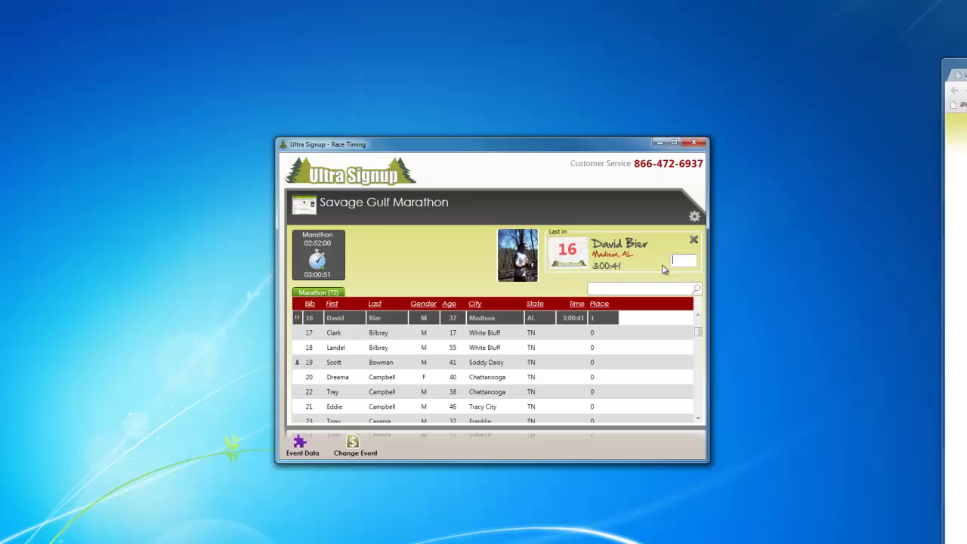
{"action": "type", "text": "9"}
{"action": "key", "text": "Return"}
{"action": "key", "text": "Return"}
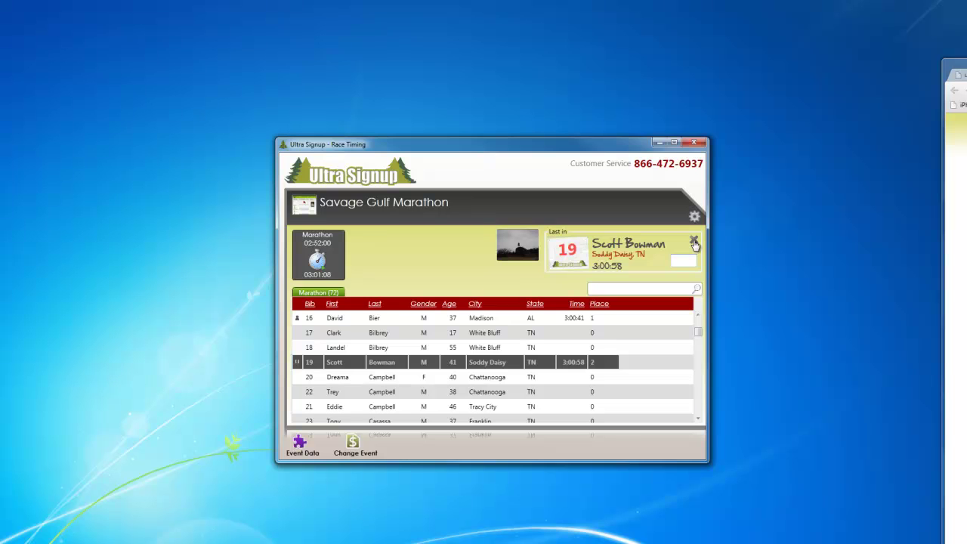
Remove the last recorded finish and record bib 19 again
{"action": "left_click", "coordinate": [694, 245]}
{"action": "left_click", "coordinate": [454, 312]}
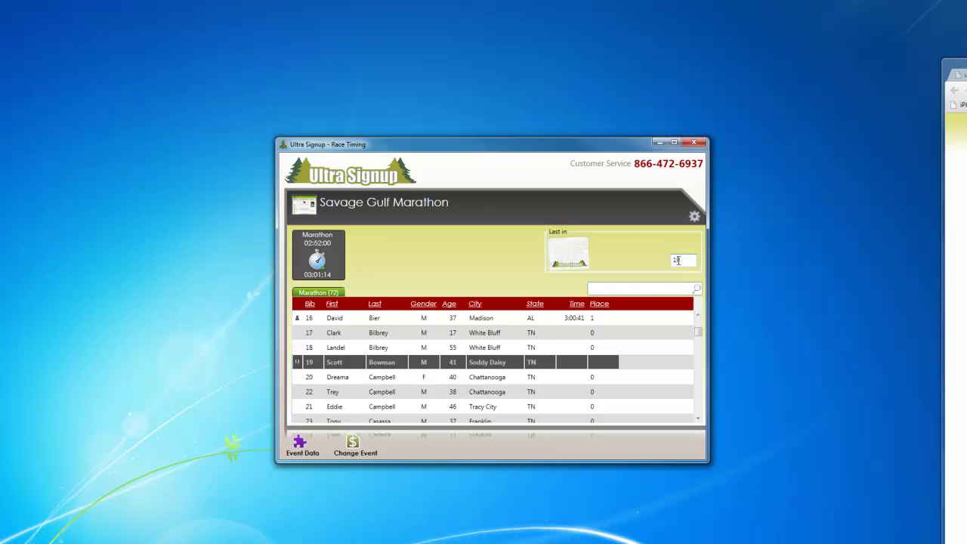
{"action": "key", "text": "Return"}
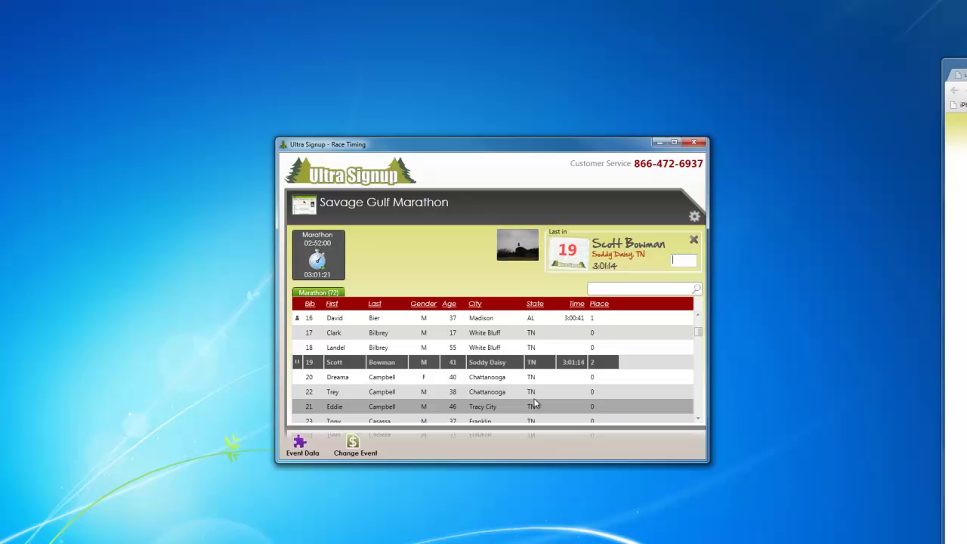
{"action": "scroll", "coordinate": [546, 392], "scroll_direction": "down", "scroll_amount": 1}
{"action": "scroll", "coordinate": [546, 391], "scroll_direction": "up", "scroll_amount": 1}
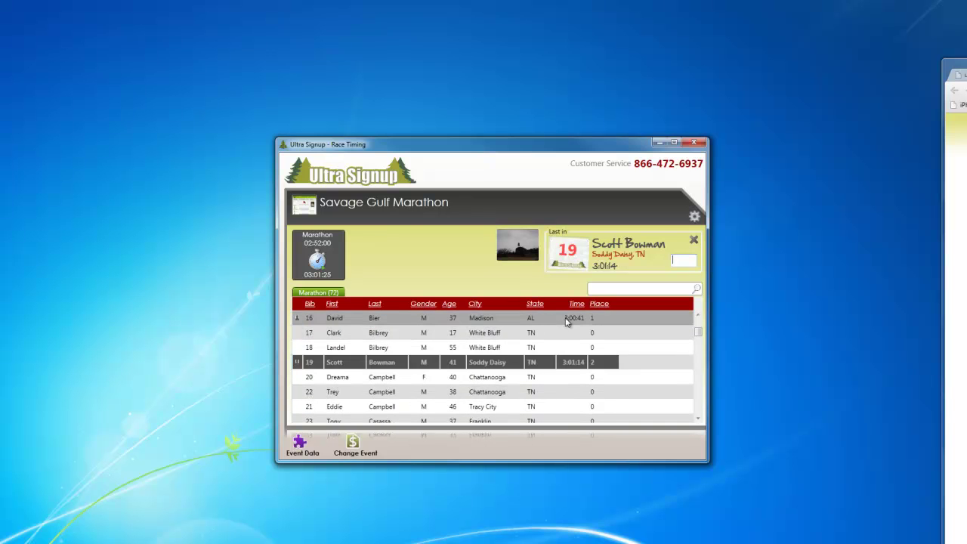
Open the result details of bib 16, reset the finish time to zero and save it
{"action": "double_click", "coordinate": [435, 322]}
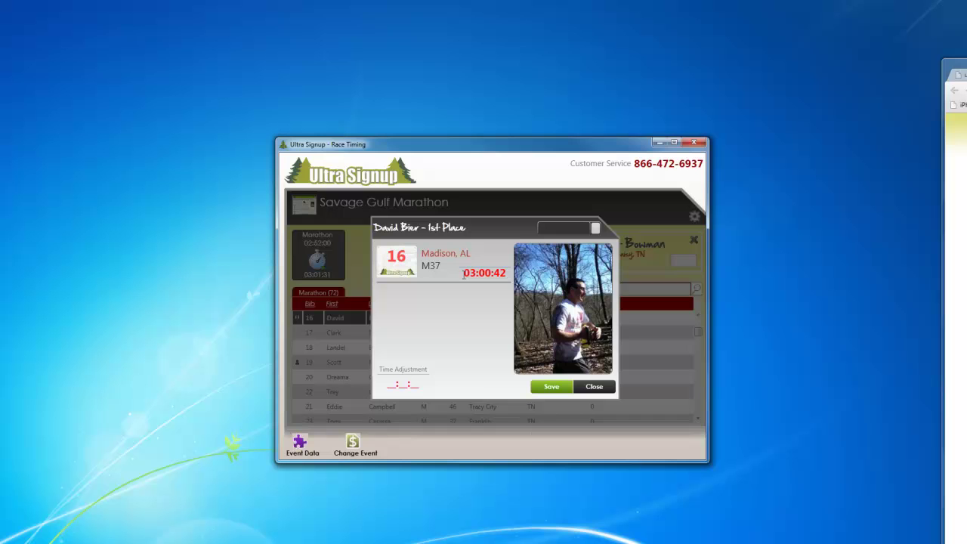
{"action": "left_click_drag", "start_coordinate": [464, 274], "coordinate": [523, 281]}
{"action": "type", "text": "00000"}
{"action": "left_click", "coordinate": [566, 387]}
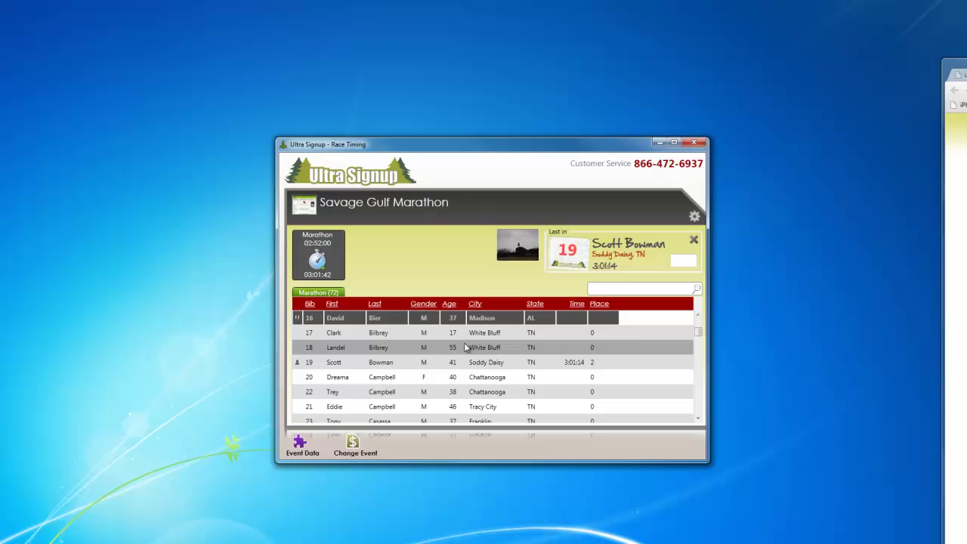
Record a new finish for bib 16 and select that runner's row
{"action": "left_click", "coordinate": [678, 259]}
{"action": "type", "text": "16"}
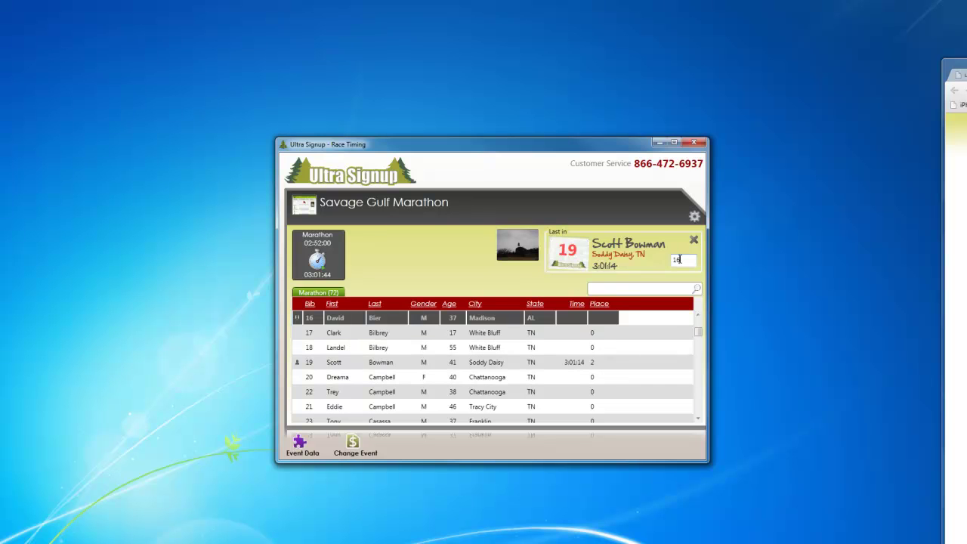
{"action": "key", "text": "Return"}
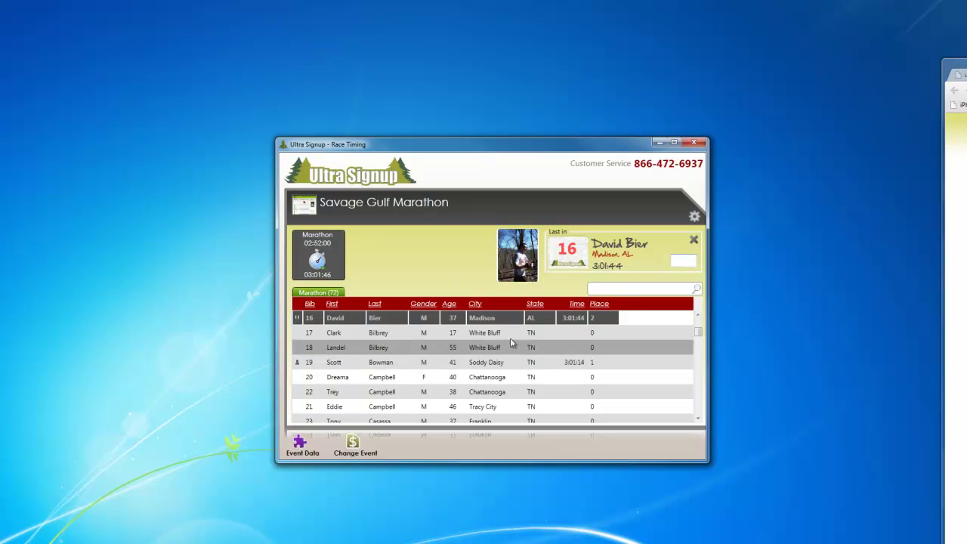
{"action": "left_click", "coordinate": [319, 324]}
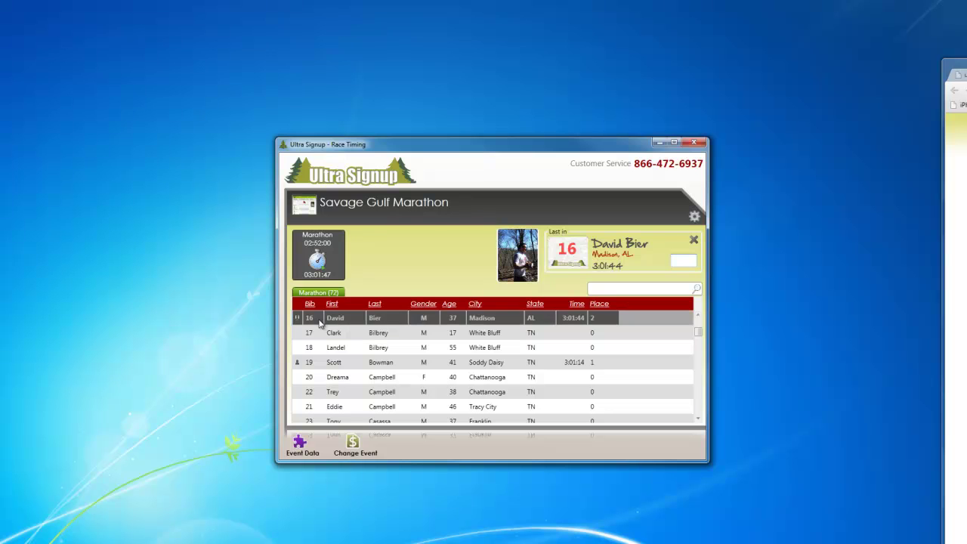
Search for bib 16, view the matching participant's result details and close them
{"action": "left_click", "coordinate": [603, 290]}
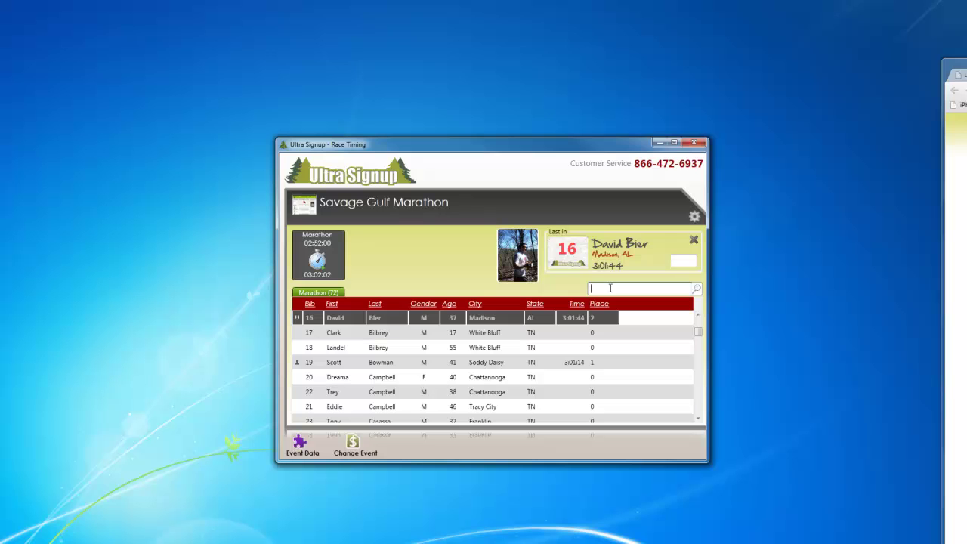
{"action": "type", "text": "16"}
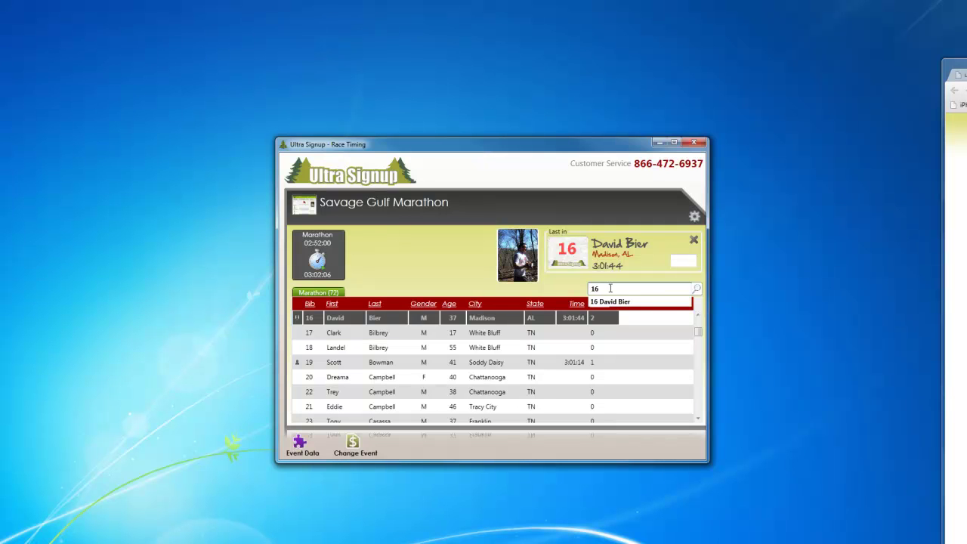
{"action": "key", "text": "Down"}
{"action": "key", "text": "Return"}
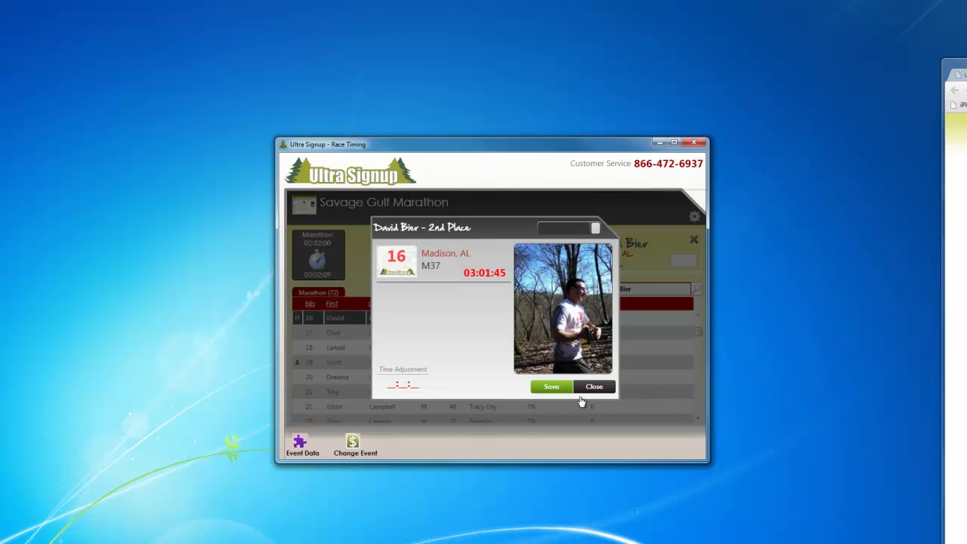
{"action": "left_click", "coordinate": [593, 388]}
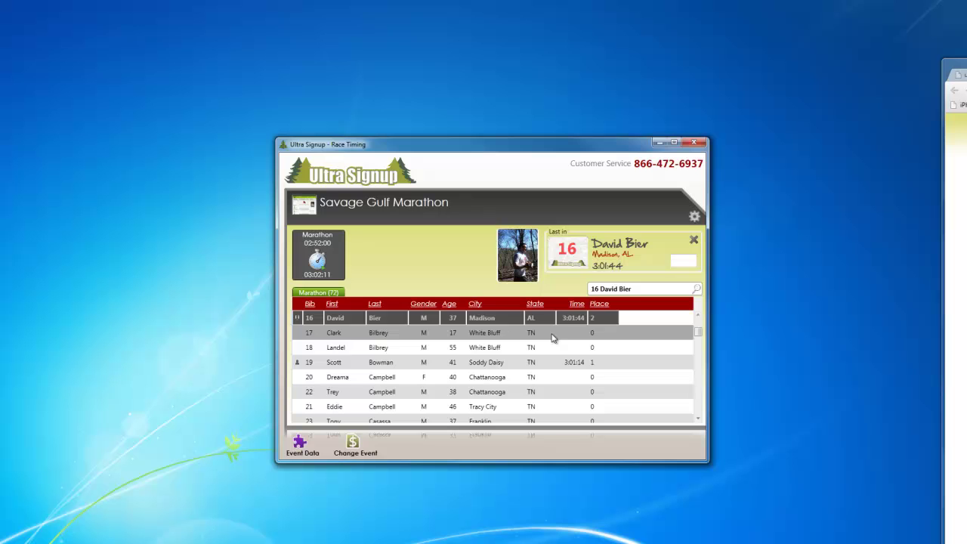
Record the finishes of bibs 33, 34 and 36 in that order
{"action": "scroll", "coordinate": [542, 356], "scroll_direction": "down", "scroll_amount": 10}
{"action": "scroll", "coordinate": [541, 357], "scroll_direction": "up", "scroll_amount": 10}
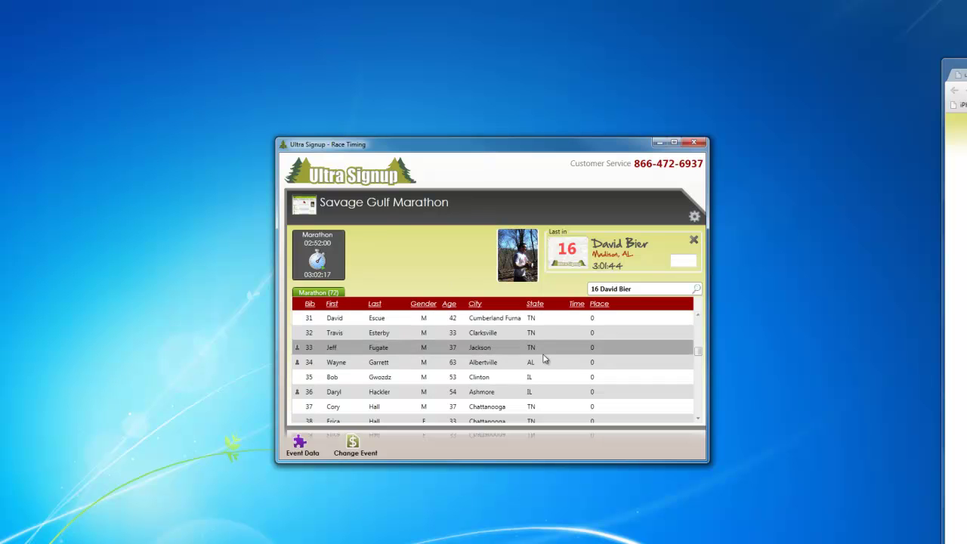
{"action": "left_click", "coordinate": [682, 260]}
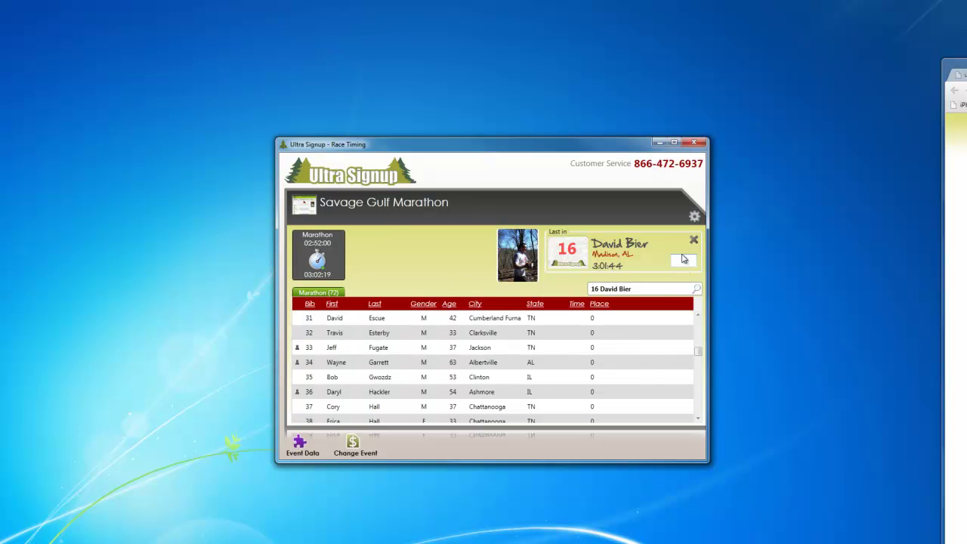
{"action": "type", "text": "33"}
{"action": "key", "text": "Return"}
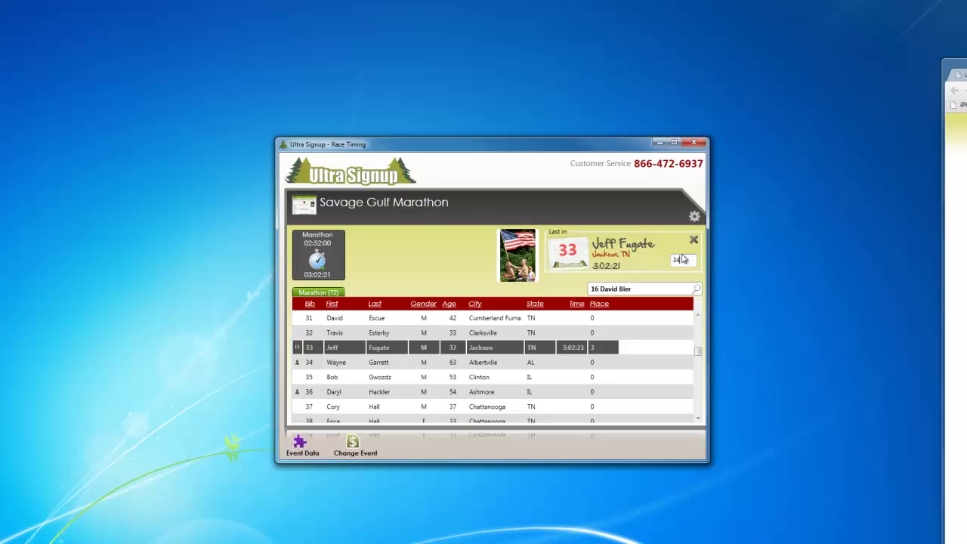
{"action": "key", "text": "Return"}
{"action": "type", "text": "36"}
{"action": "key", "text": "Return"}
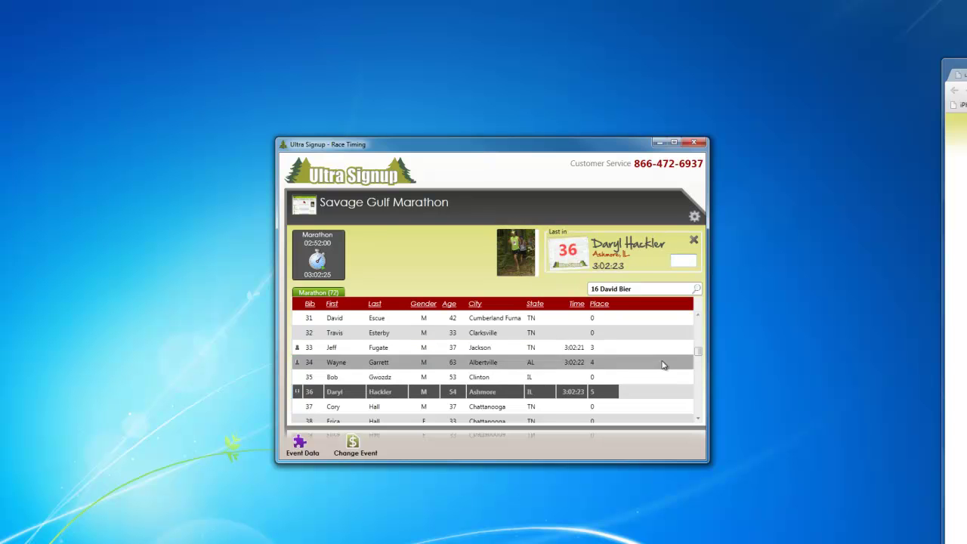
Record the finishes of bibs 45, 46 and 41 in that order
{"action": "scroll", "coordinate": [663, 366], "scroll_direction": "down", "scroll_amount": 3}
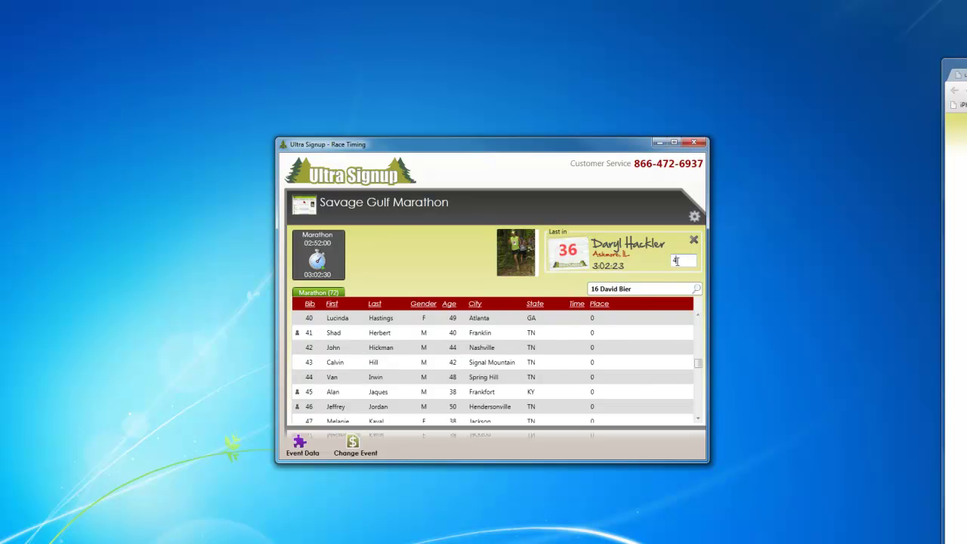
{"action": "type", "text": "45"}
{"action": "key", "text": "Return"}
{"action": "type", "text": "46"}
{"action": "key", "text": "Return"}
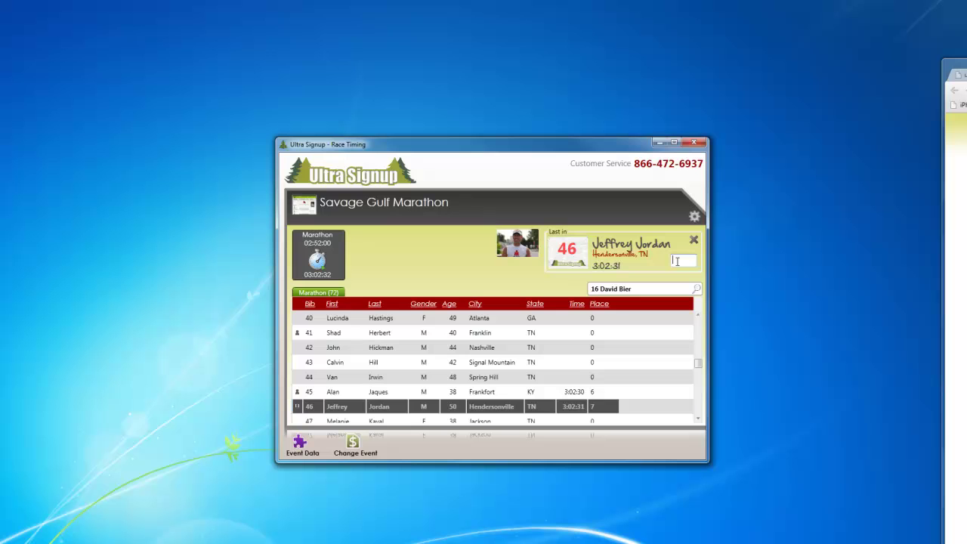
{"action": "type", "text": "41"}
{"action": "key", "text": "Return"}
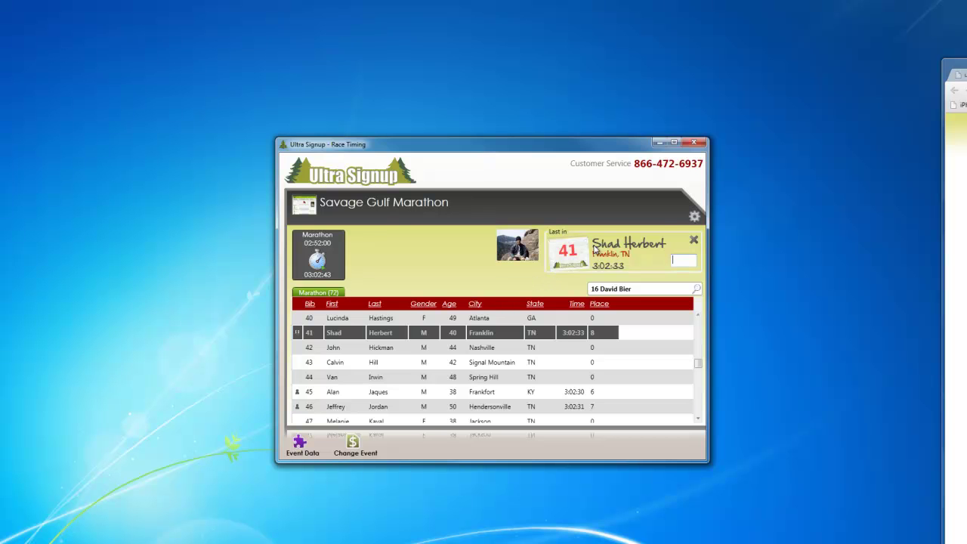
Open the printable race results and view them by gender and by age group
{"action": "left_click", "coordinate": [693, 216]}
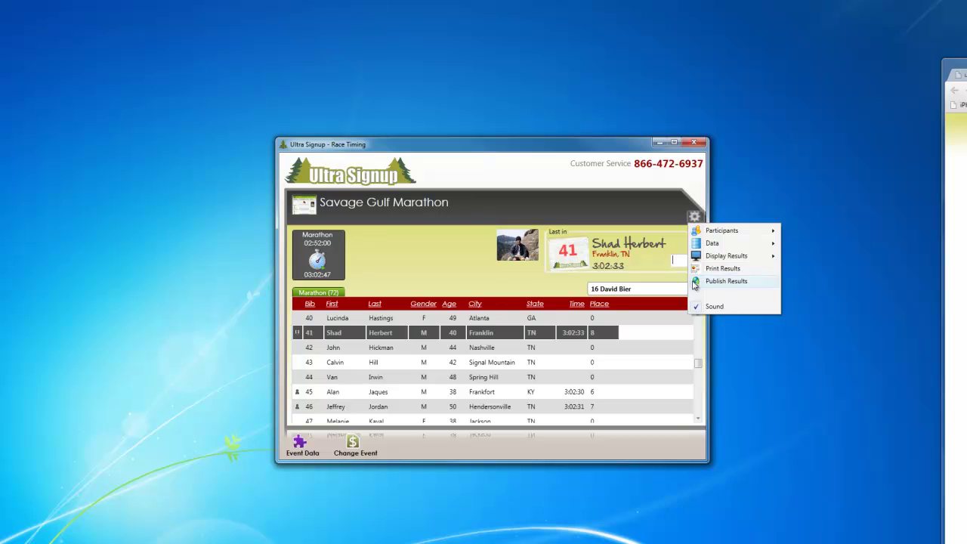
{"action": "left_click", "coordinate": [702, 269]}
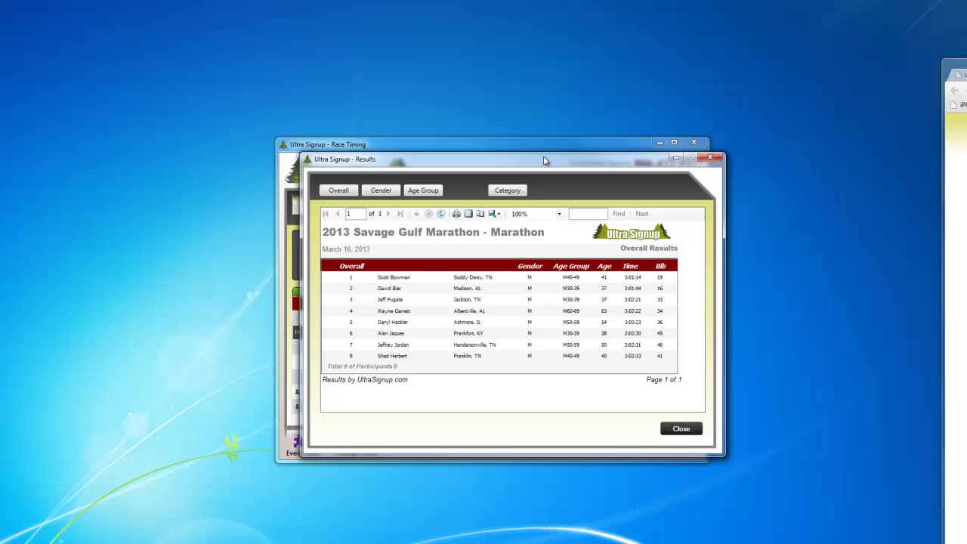
{"action": "left_click", "coordinate": [381, 196]}
{"action": "left_click", "coordinate": [417, 197]}
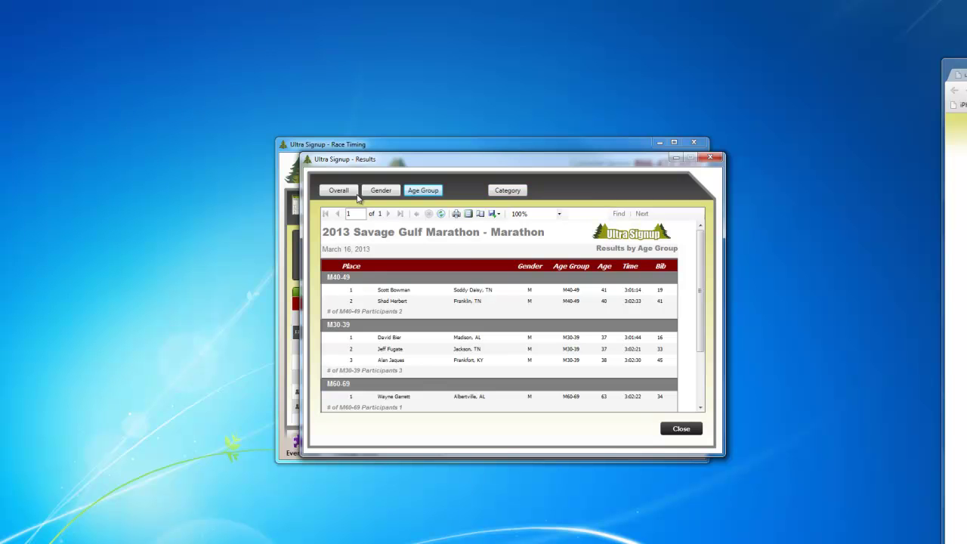
Check the export formats for the age-group results, including Word, and close the report
{"action": "left_click", "coordinate": [494, 214]}
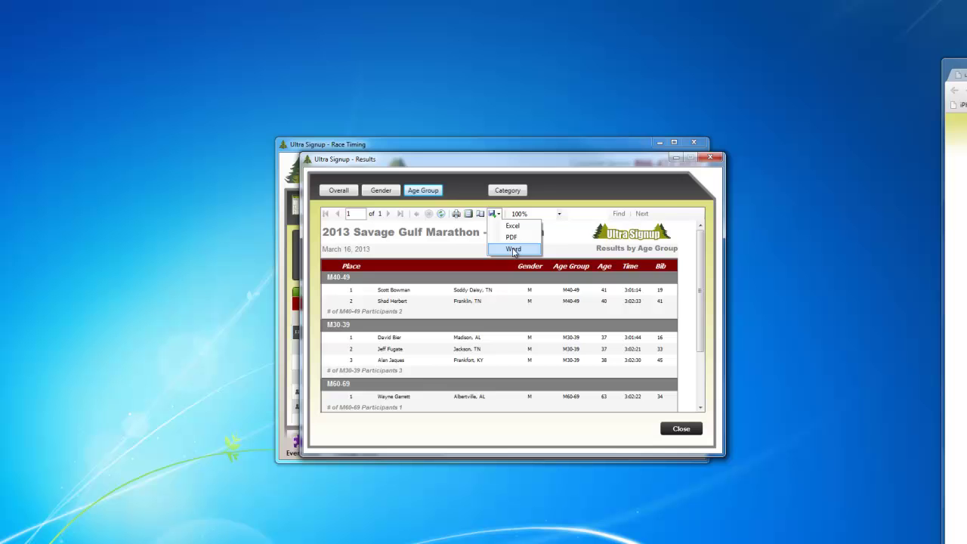
{"action": "left_click", "coordinate": [512, 248]}
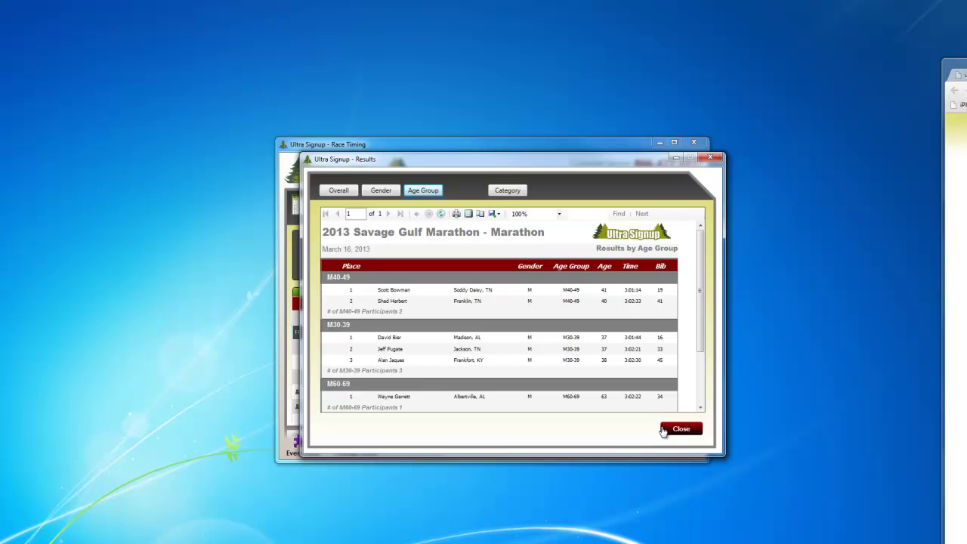
{"action": "left_click", "coordinate": [660, 427]}
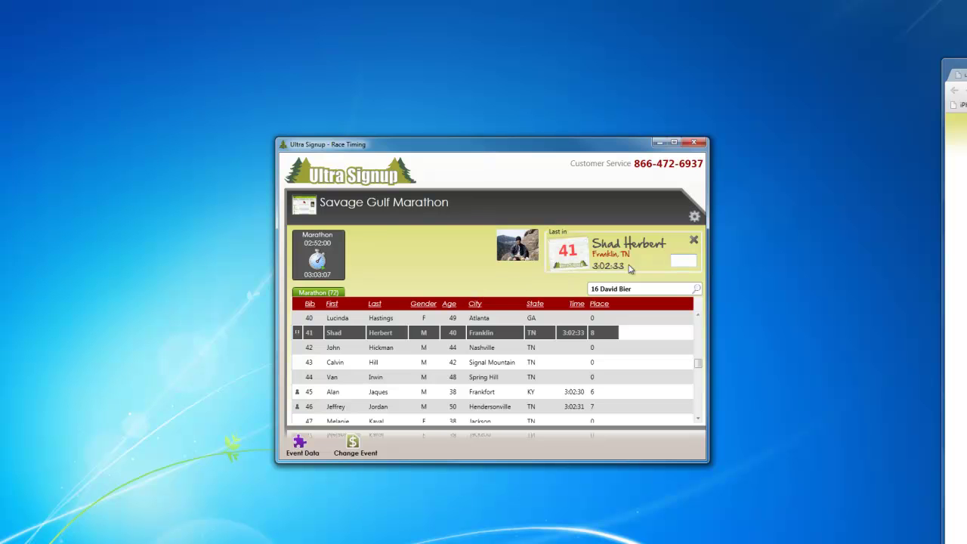
Refresh the results display file with the recorded finishes
{"action": "left_click", "coordinate": [694, 217]}
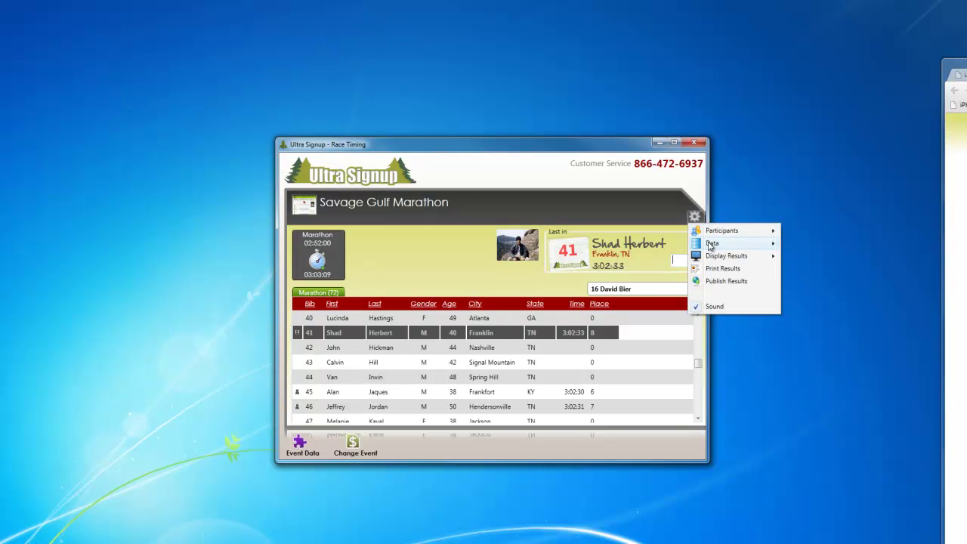
{"action": "mouse_move", "coordinate": [710, 246]}
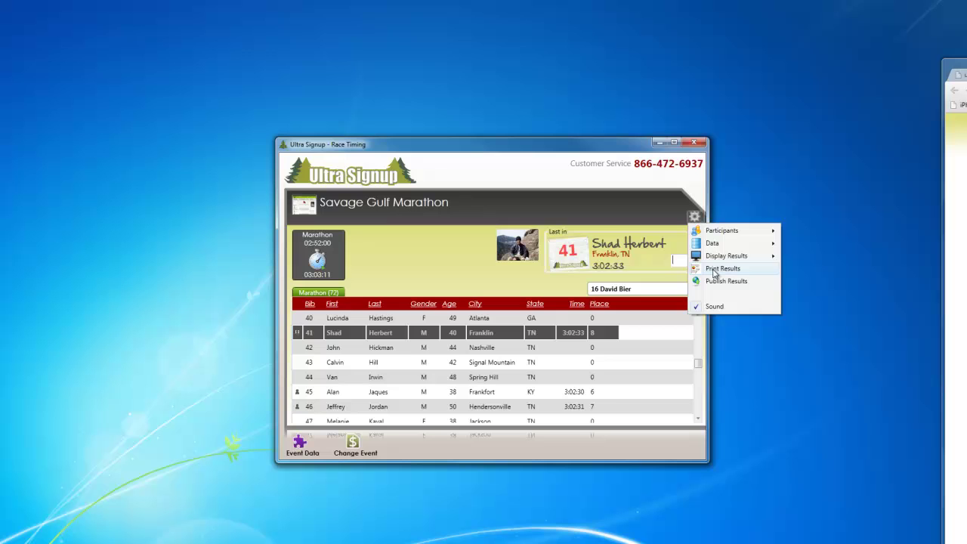
{"action": "mouse_move", "coordinate": [727, 260]}
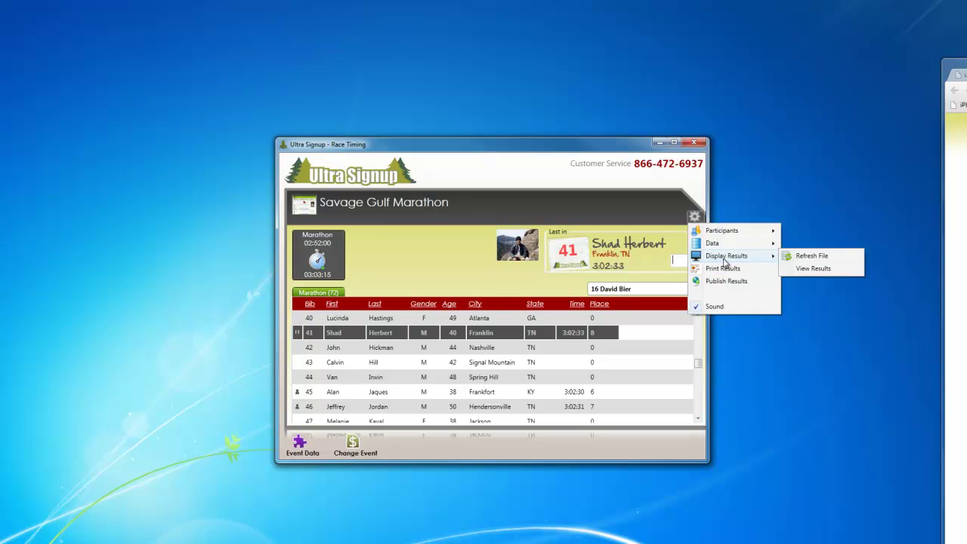
{"action": "left_click", "coordinate": [805, 259]}
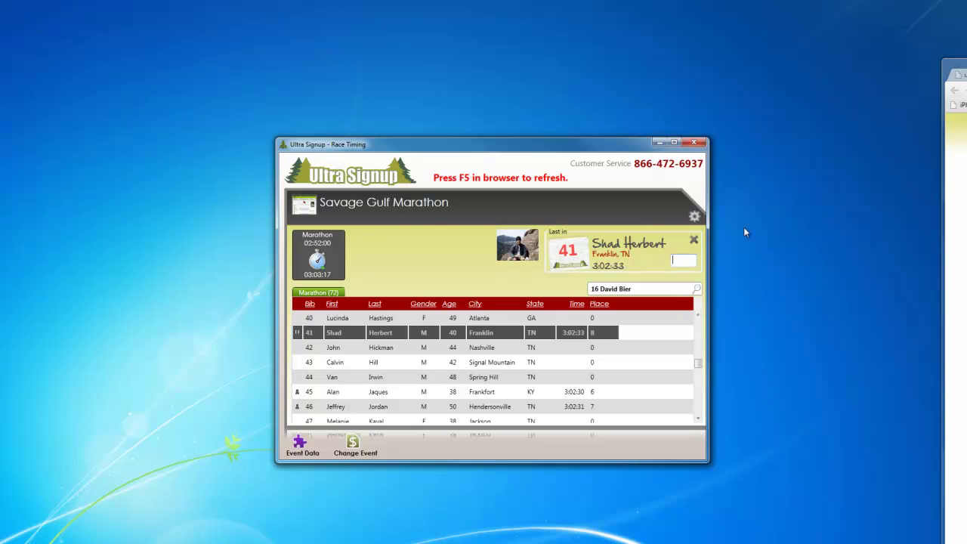
View the refreshed results display in the browser and reposition its window
{"action": "left_click", "coordinate": [694, 217]}
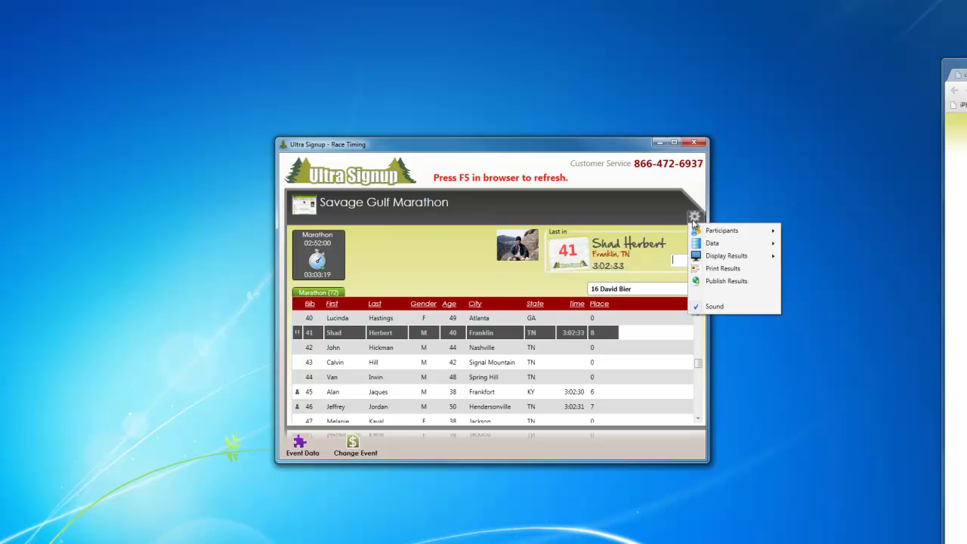
{"action": "mouse_move", "coordinate": [733, 258]}
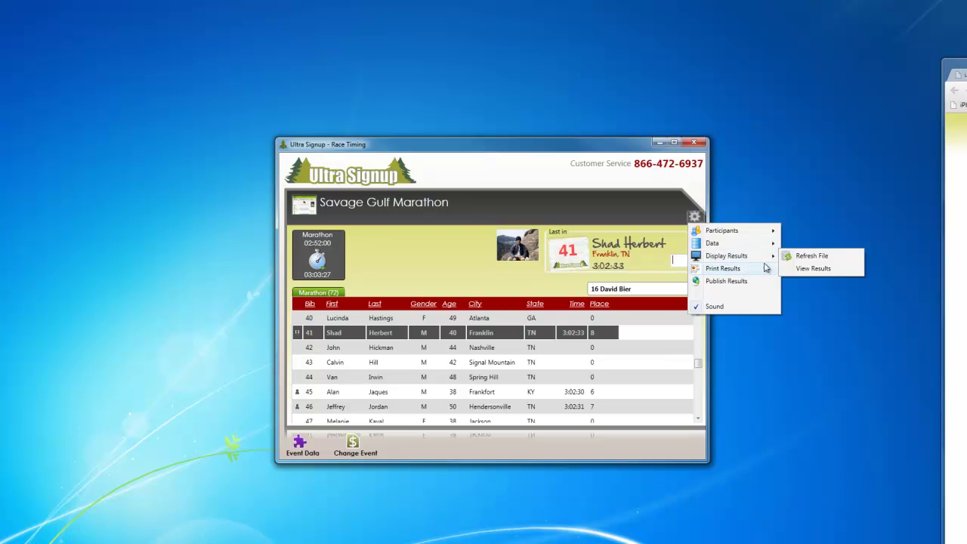
{"action": "left_click", "coordinate": [799, 270]}
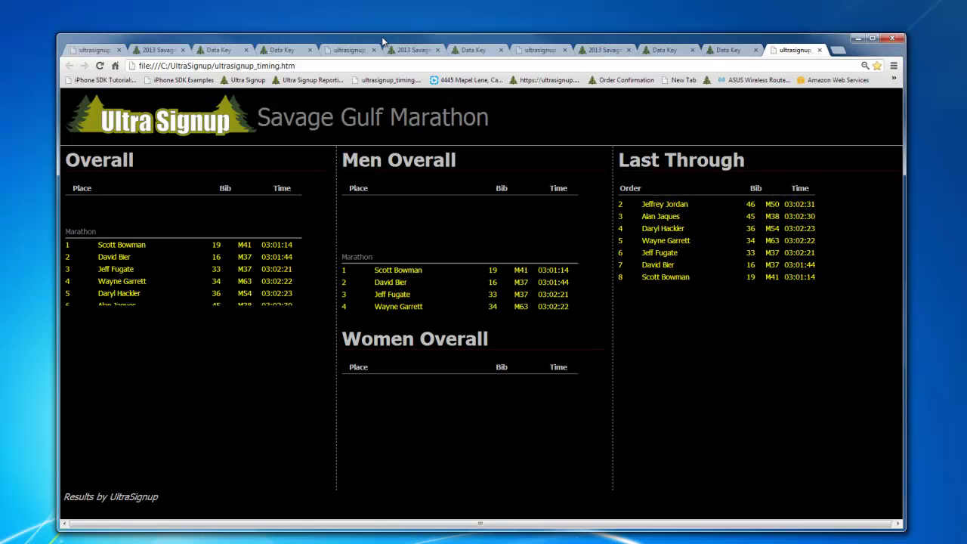
{"action": "left_click_drag", "start_coordinate": [381, 36], "coordinate": [325, 27]}
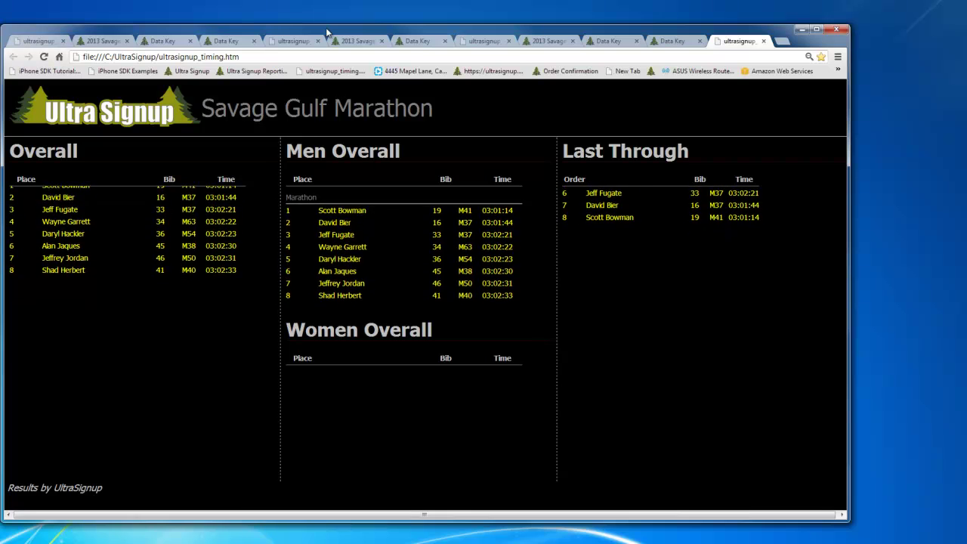
{"action": "mouse_move", "coordinate": [325, 29]}
{"action": "left_mouse_down"}
{"action": "mouse_move", "coordinate": [344, 69]}
{"action": "mouse_move", "coordinate": [333, 21]}
{"action": "left_mouse_up"}
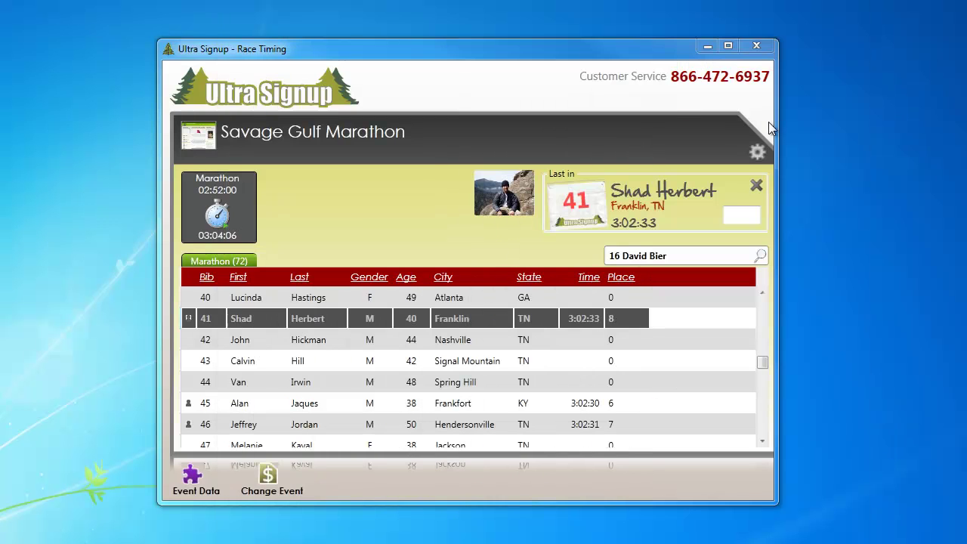
Publish the Marathon event's results in Preliminary Mode and confirm the publication
{"action": "left_click", "coordinate": [761, 156]}
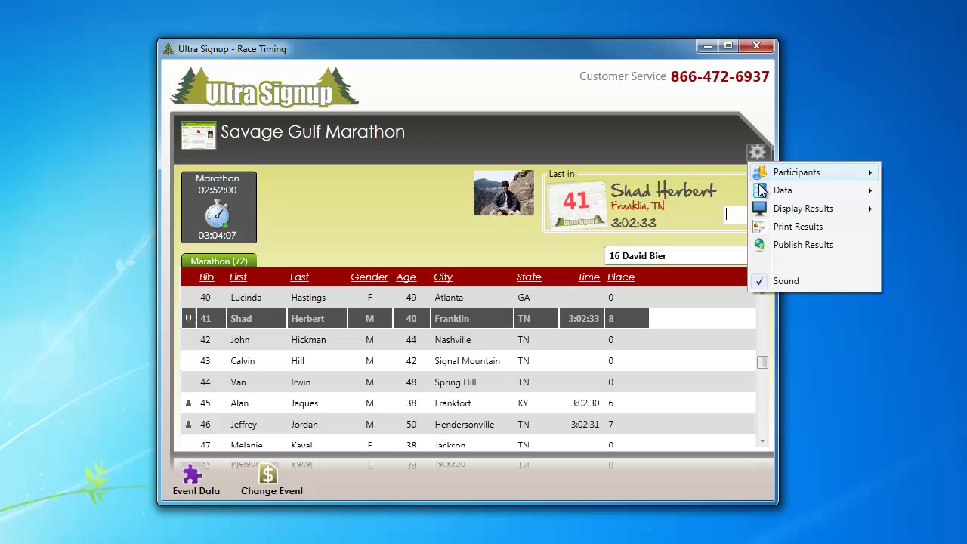
{"action": "left_click", "coordinate": [781, 244]}
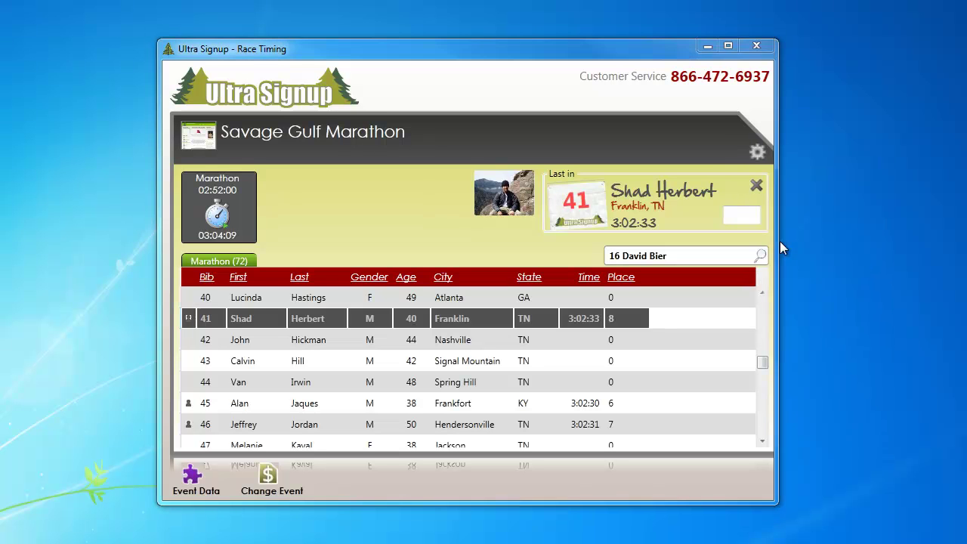
{"action": "left_click_drag", "start_coordinate": [15, 2], "coordinate": [453, 169]}
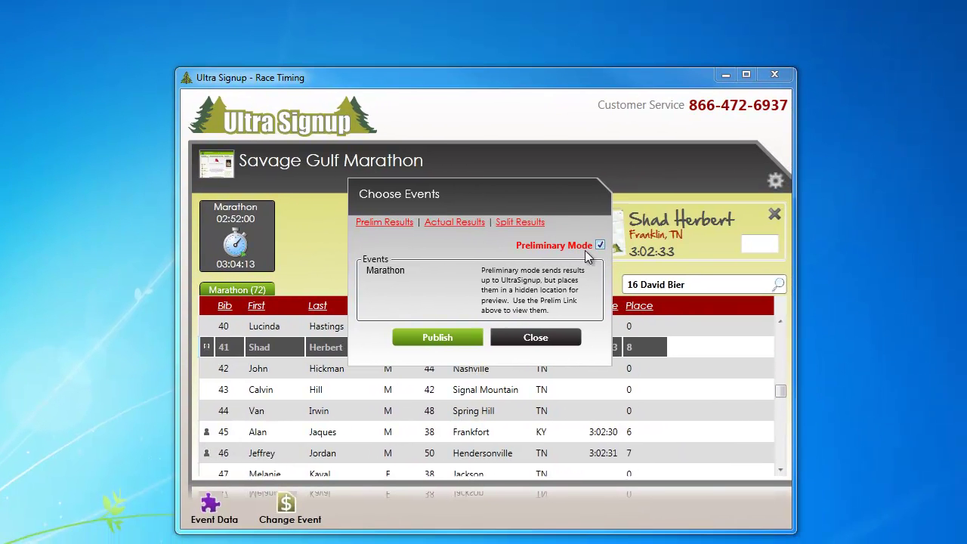
{"action": "left_click", "coordinate": [442, 336]}
{"action": "left_click", "coordinate": [472, 320]}
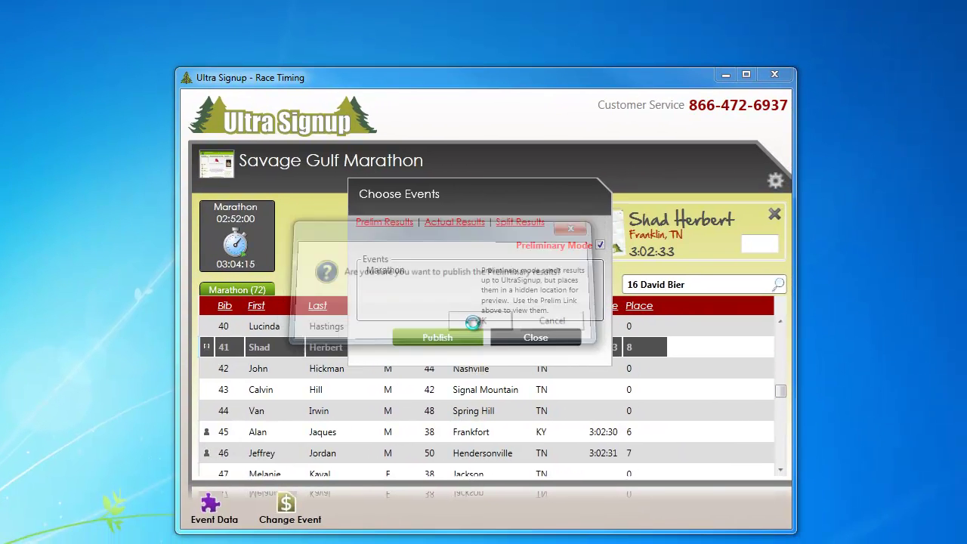
{"action": "left_click", "coordinate": [467, 315]}
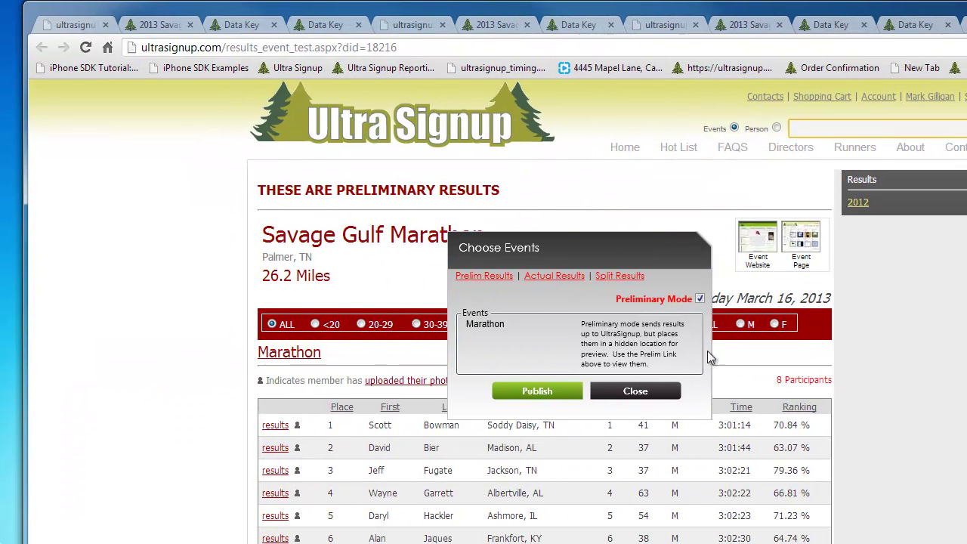
Move the Choose Events dialog back over the race timing window and close it
{"action": "left_click_drag", "start_coordinate": [634, 255], "coordinate": [48, 503]}
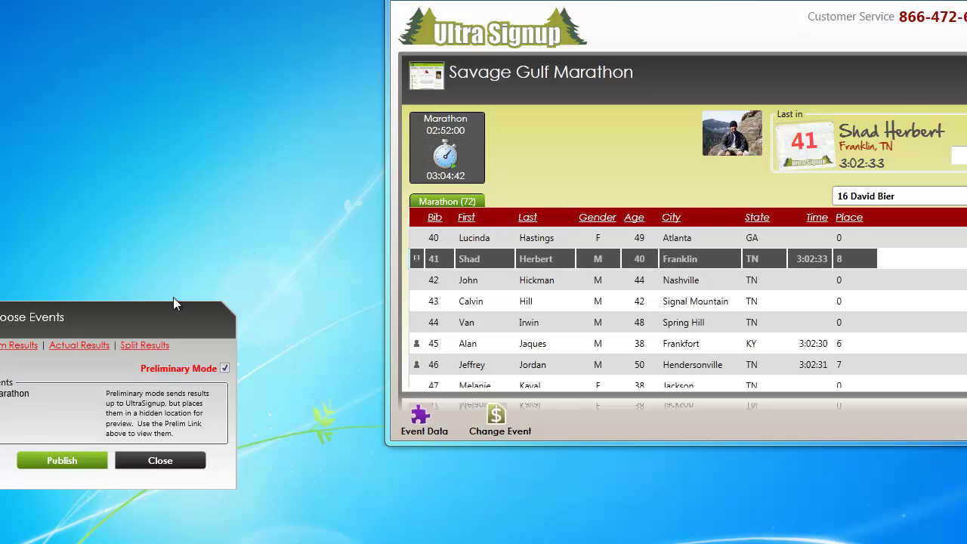
{"action": "left_click_drag", "start_coordinate": [173, 303], "coordinate": [646, 128]}
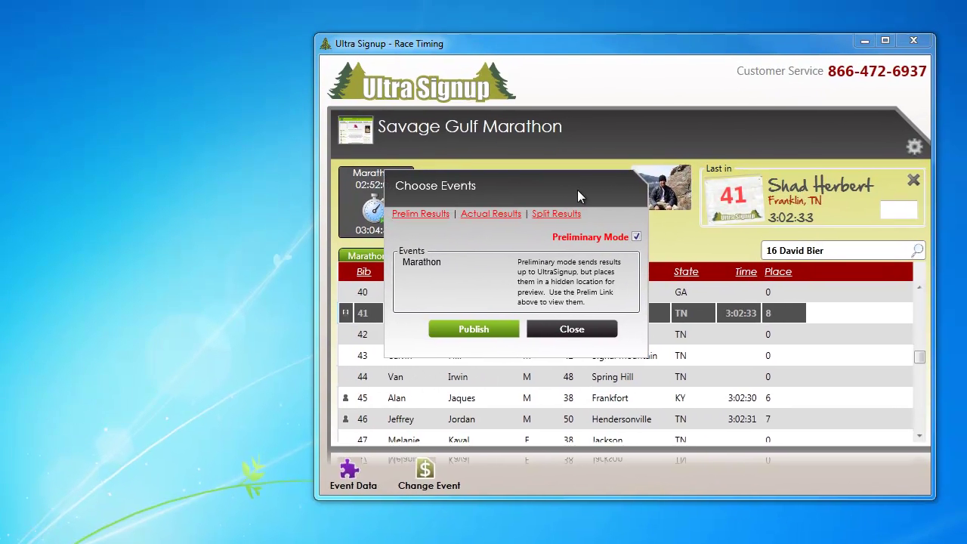
{"action": "left_click_drag", "start_coordinate": [577, 196], "coordinate": [617, 206]}
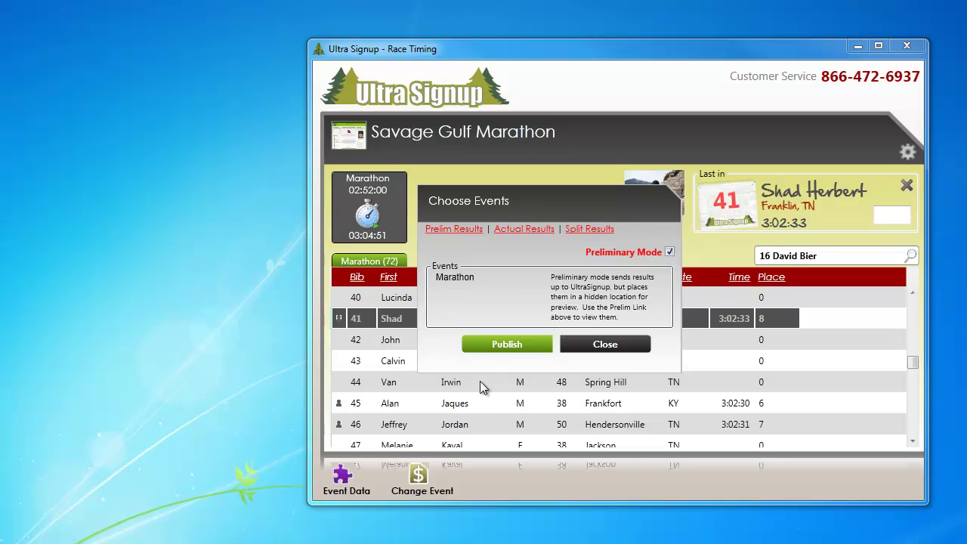
{"action": "left_click", "coordinate": [511, 345]}
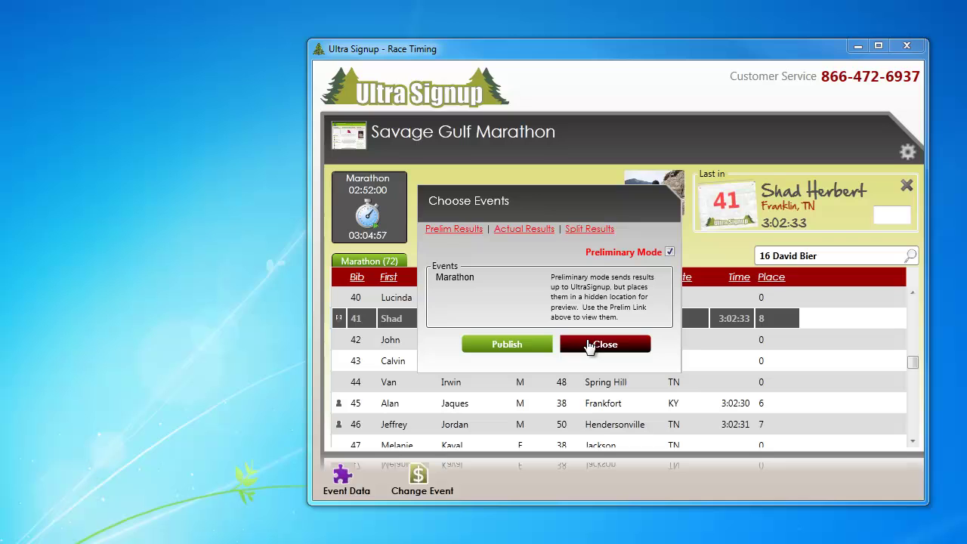
{"action": "left_click", "coordinate": [540, 345]}
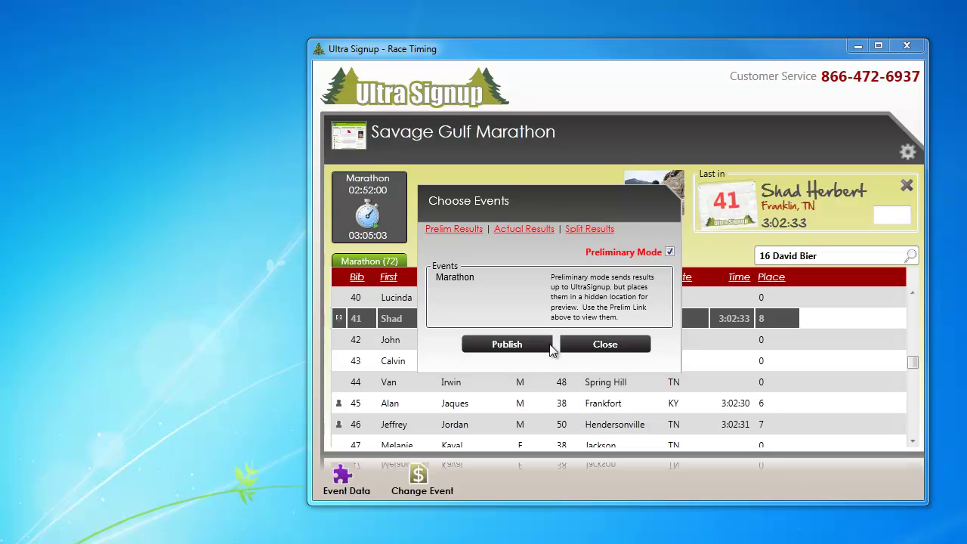
{"action": "left_click", "coordinate": [593, 346]}
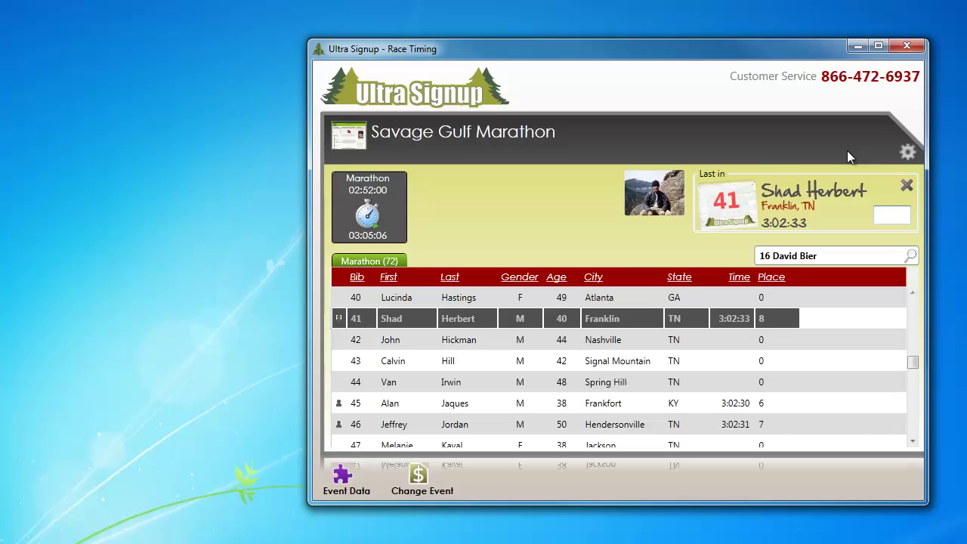
Open the race timing options
{"action": "left_click", "coordinate": [909, 152]}
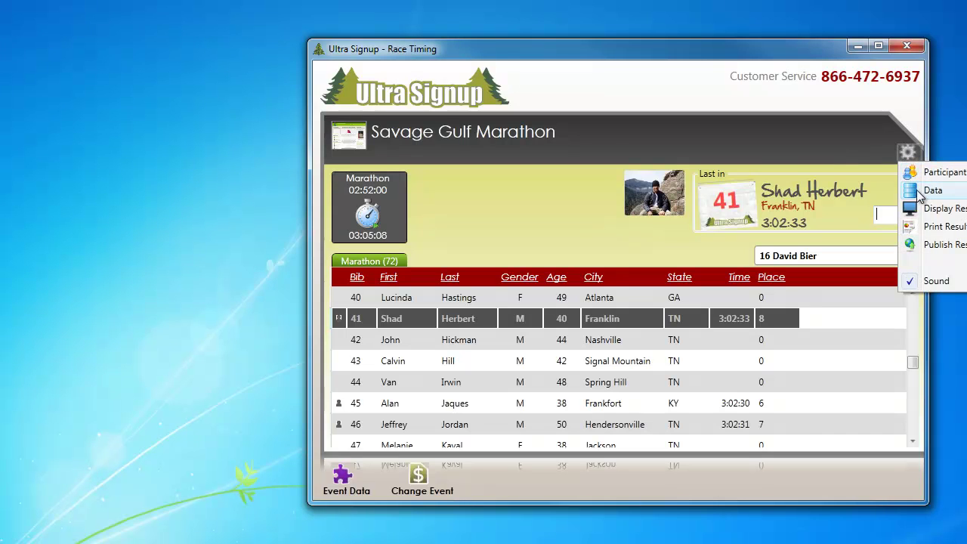